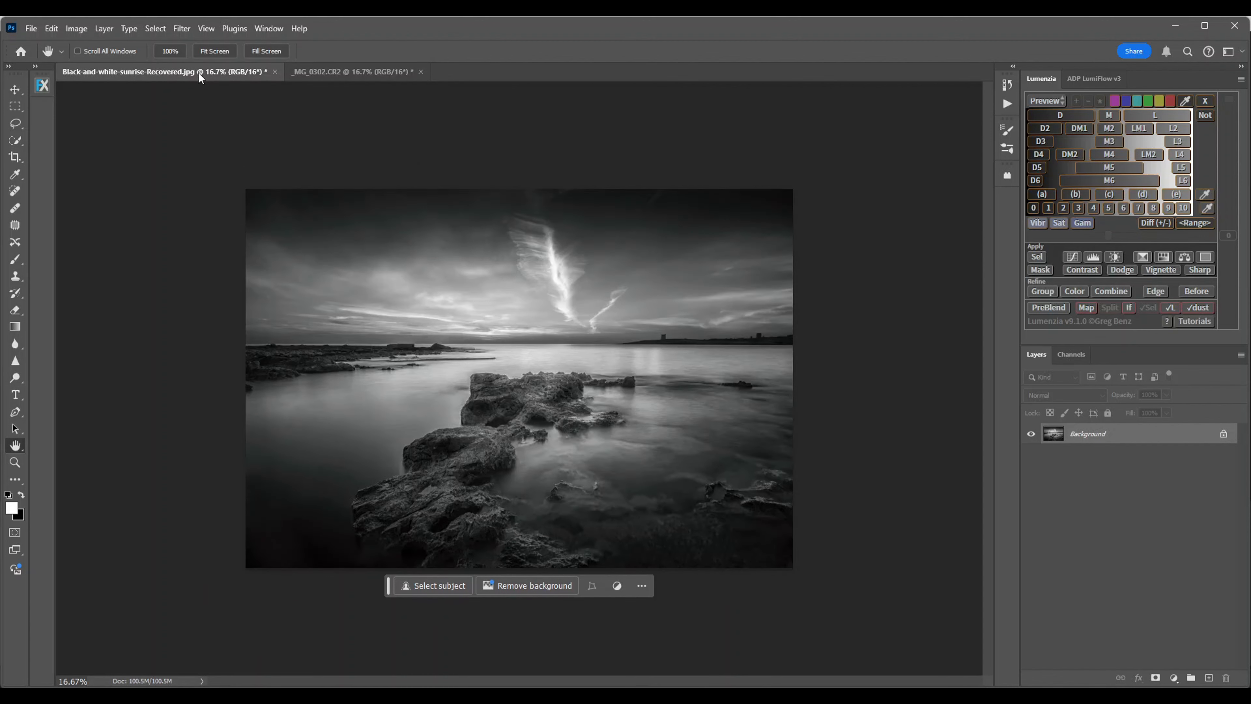
Step: Open the _MG_0302.CR2 photo in the Camera Raw filter and set Highlights to -100 and Shadows to +34
left_click(346, 72)
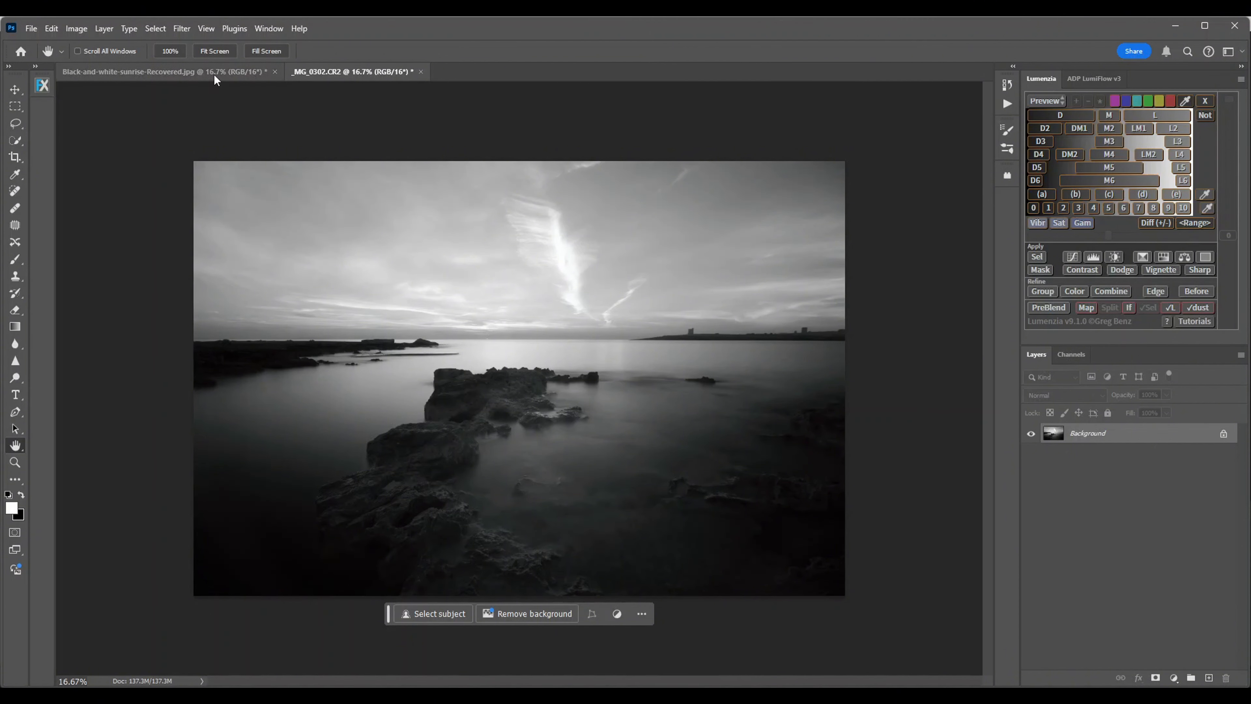
key("ctrl+shift+a")
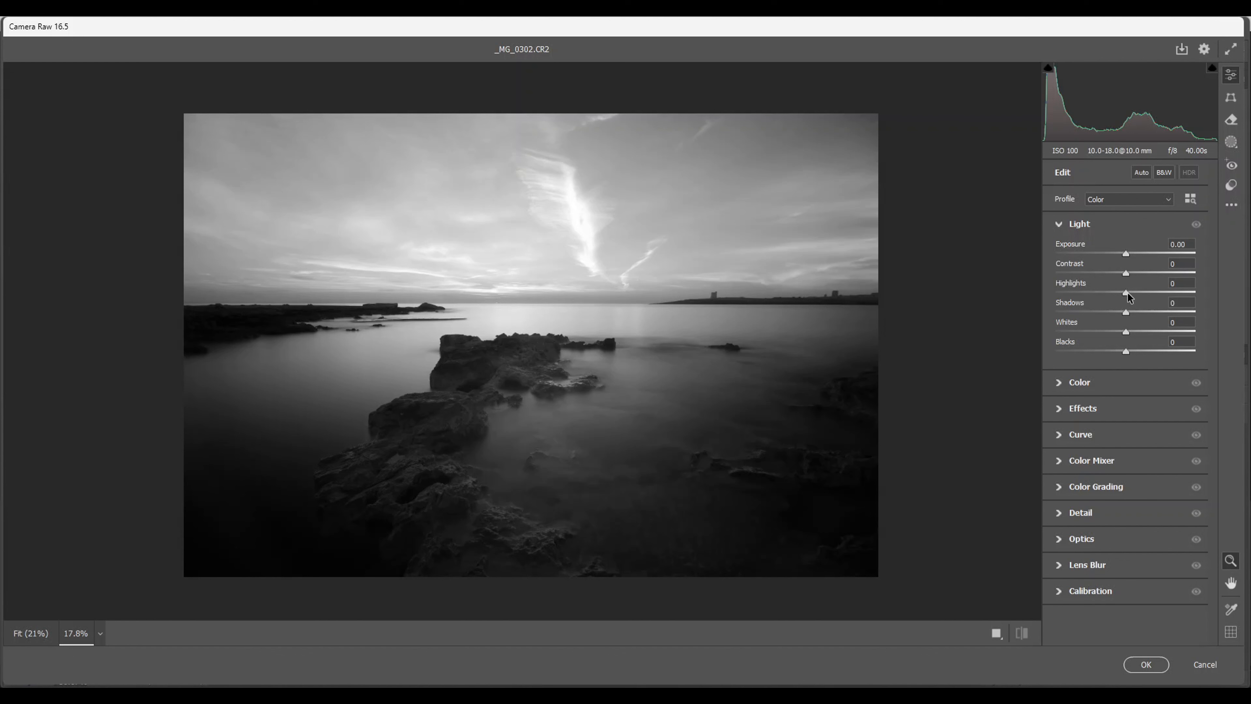
left_click_drag(1127, 296, 1038, 307)
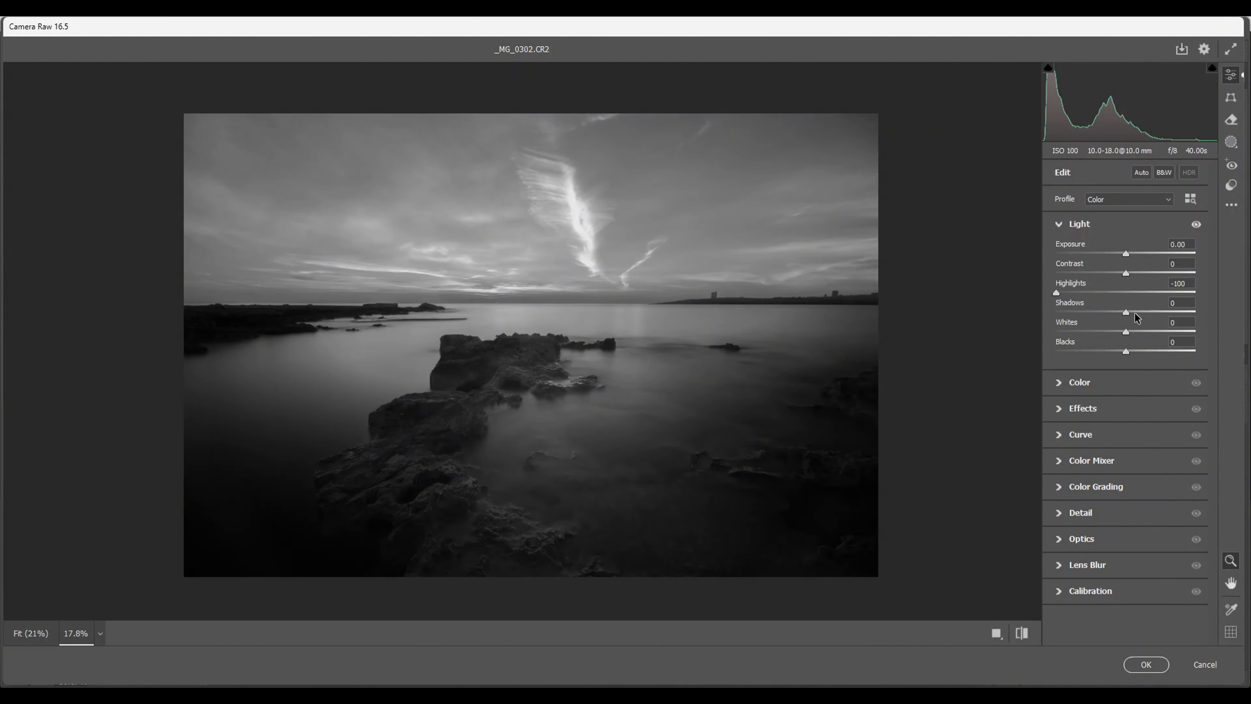
left_click_drag(1127, 314, 1149, 315)
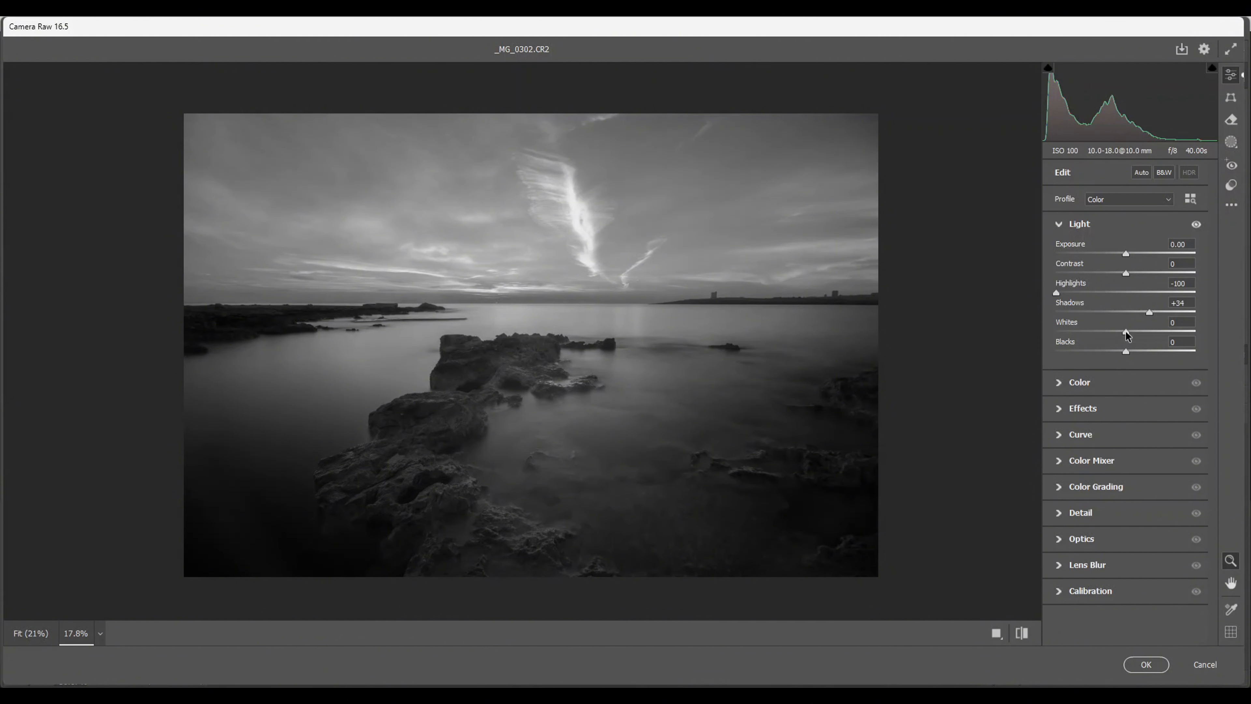
Step: Set Whites to +36, Blacks to -3, Contrast to +7 and Exposure to +0.30 for the whole photo
left_click(1127, 333, "alt")
left_click_drag(1127, 331, 1153, 333)
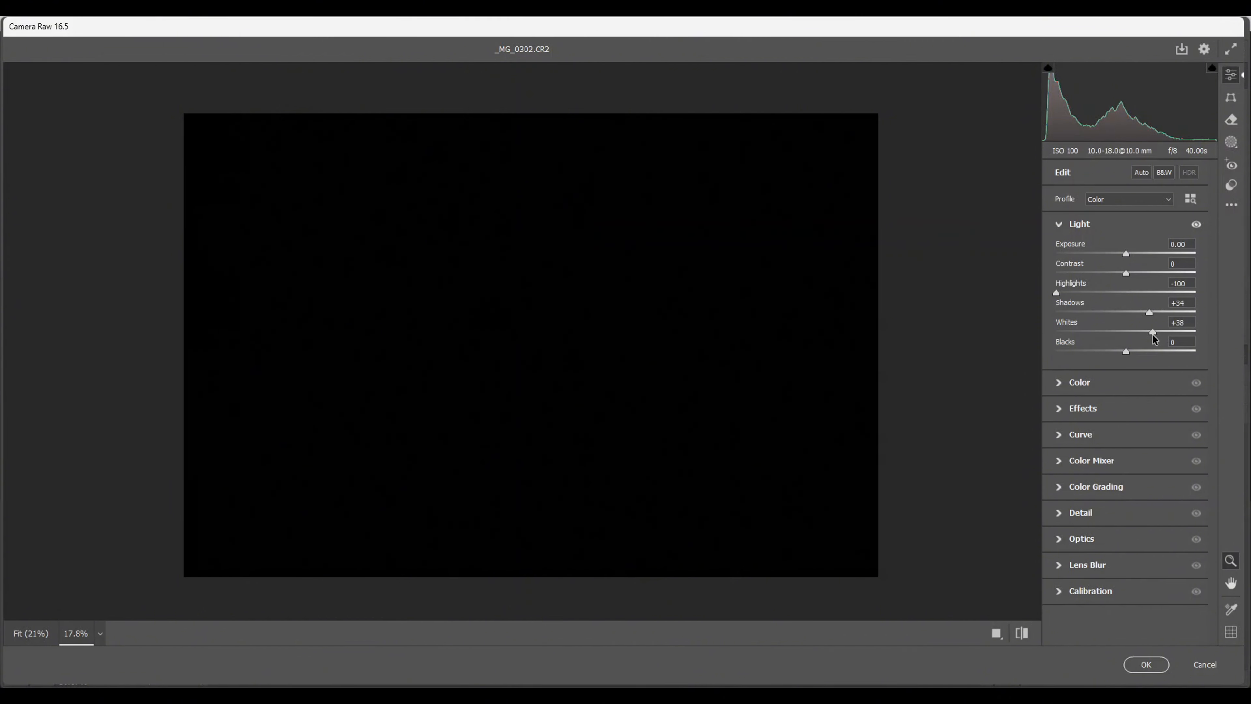
left_click_drag(1152, 333, 1153, 335)
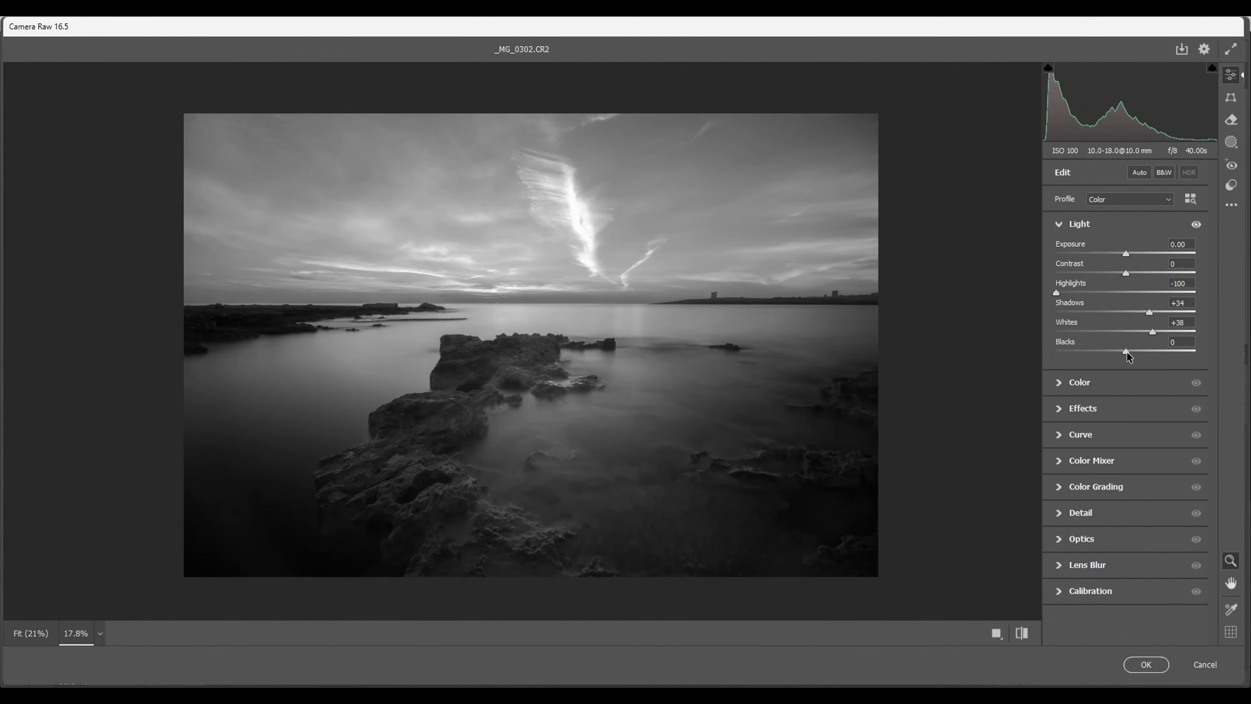
mouse_move(1127, 351)
left_mouse_down()
mouse_move(1108, 350)
mouse_move(1125, 350)
left_mouse_up()
left_click_drag(1127, 273, 1133, 279)
left_click_drag(1127, 253, 1131, 254)
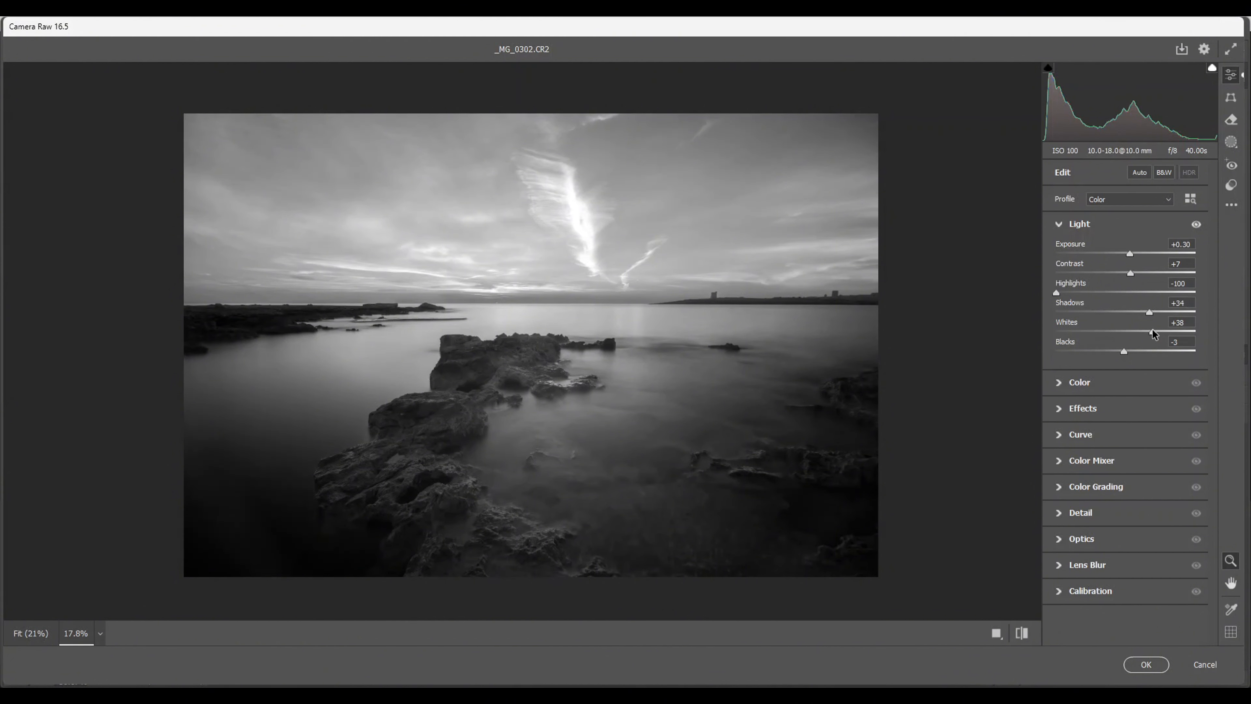
left_click_drag(1152, 330, 1150, 330)
Step: Set Texture to +23, Clarity to +7 and Dehaze to +10, and lower the Whites slightly to avoid highlight clipping
left_click(1058, 408)
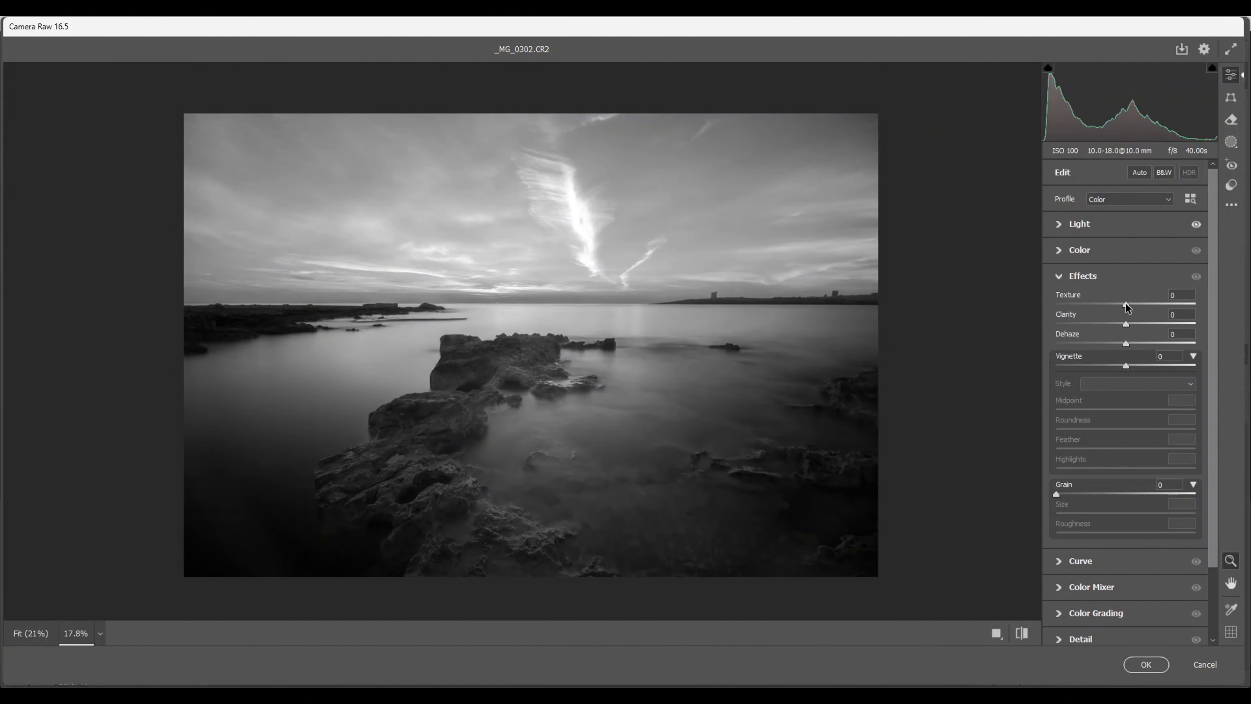
left_click_drag(1126, 307, 1132, 308)
left_click_drag(1127, 323, 1131, 324)
left_click_drag(1126, 343, 1134, 343)
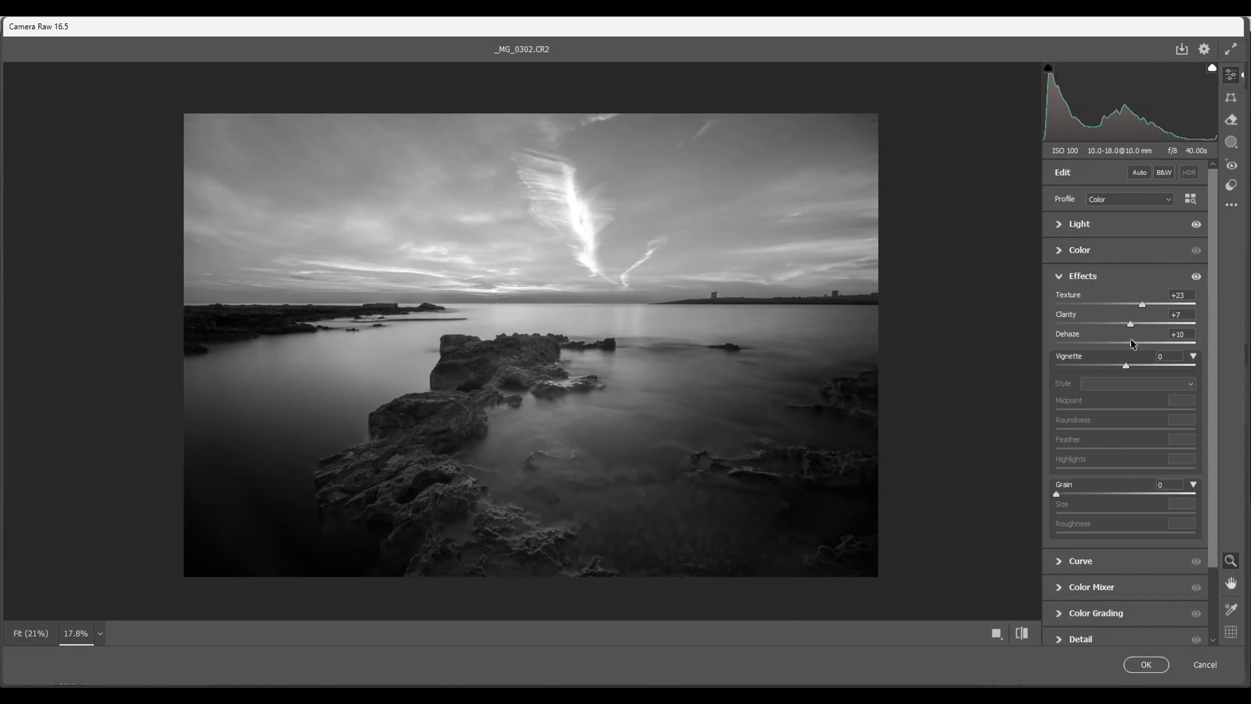
left_click(1058, 223)
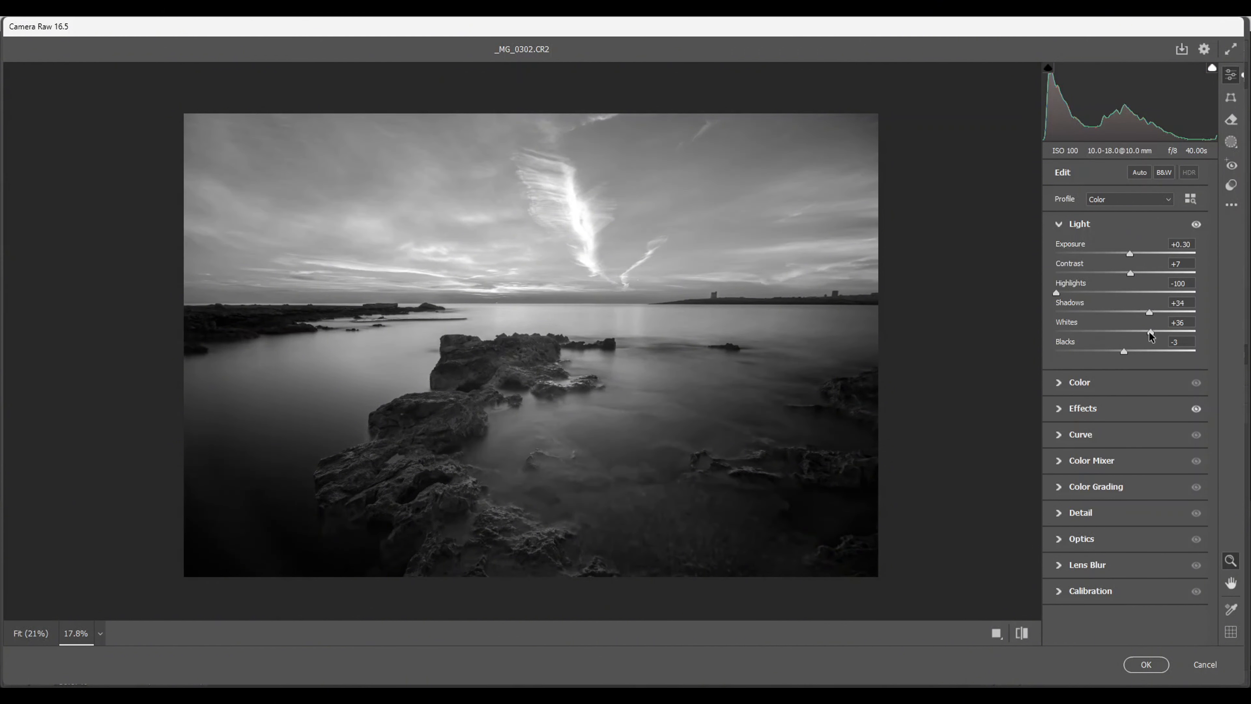
left_click_drag(1150, 335, 1149, 335)
Step: Sharpen the photo with Sharpening 50, Radius 0.8, Detail 100 and Masking 50
left_click(1060, 513)
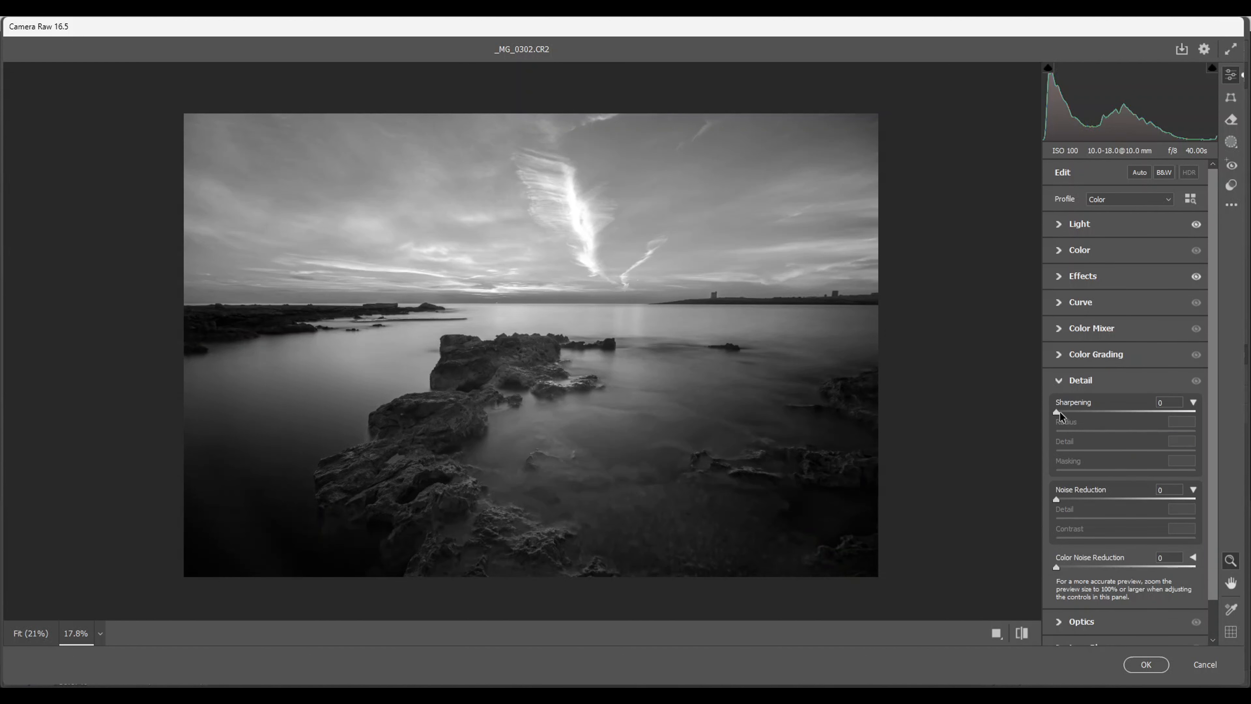
left_click_drag(1058, 413, 1108, 428)
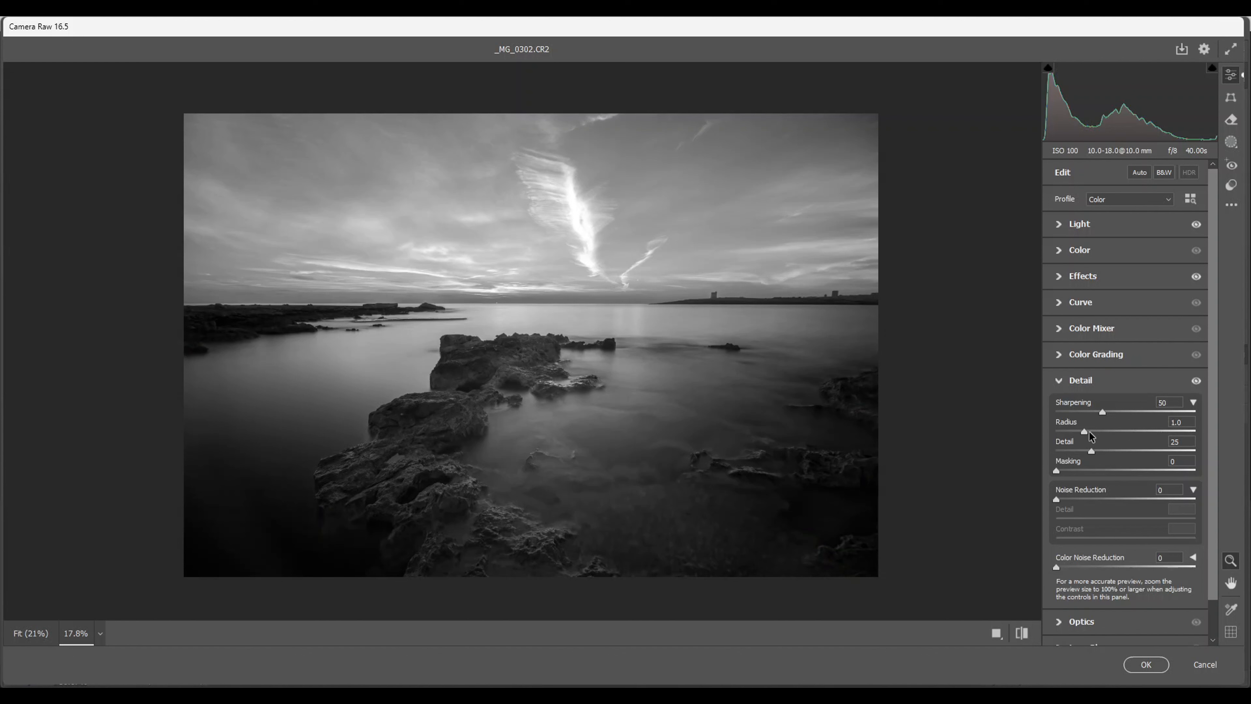
left_click_drag(1083, 432, 1074, 433)
left_click_drag(1157, 457, 1227, 468)
left_click_drag(1057, 473, 1111, 476)
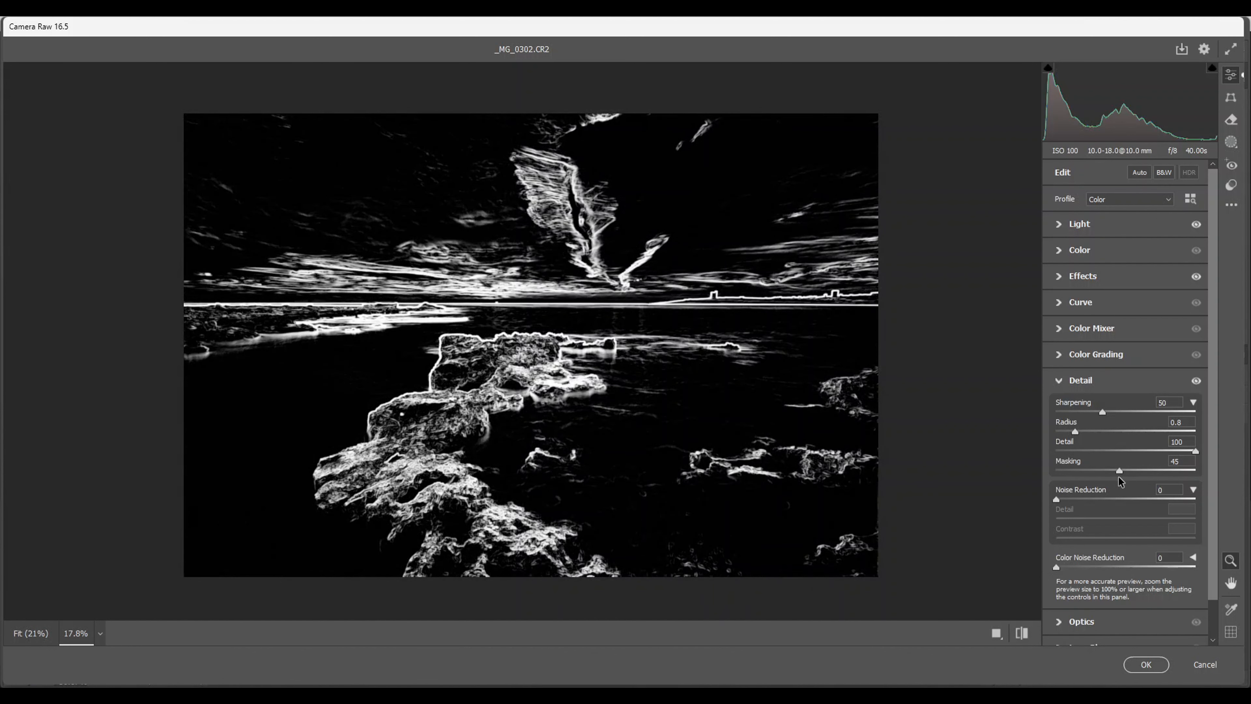
left_click_drag(1120, 477, 1124, 476)
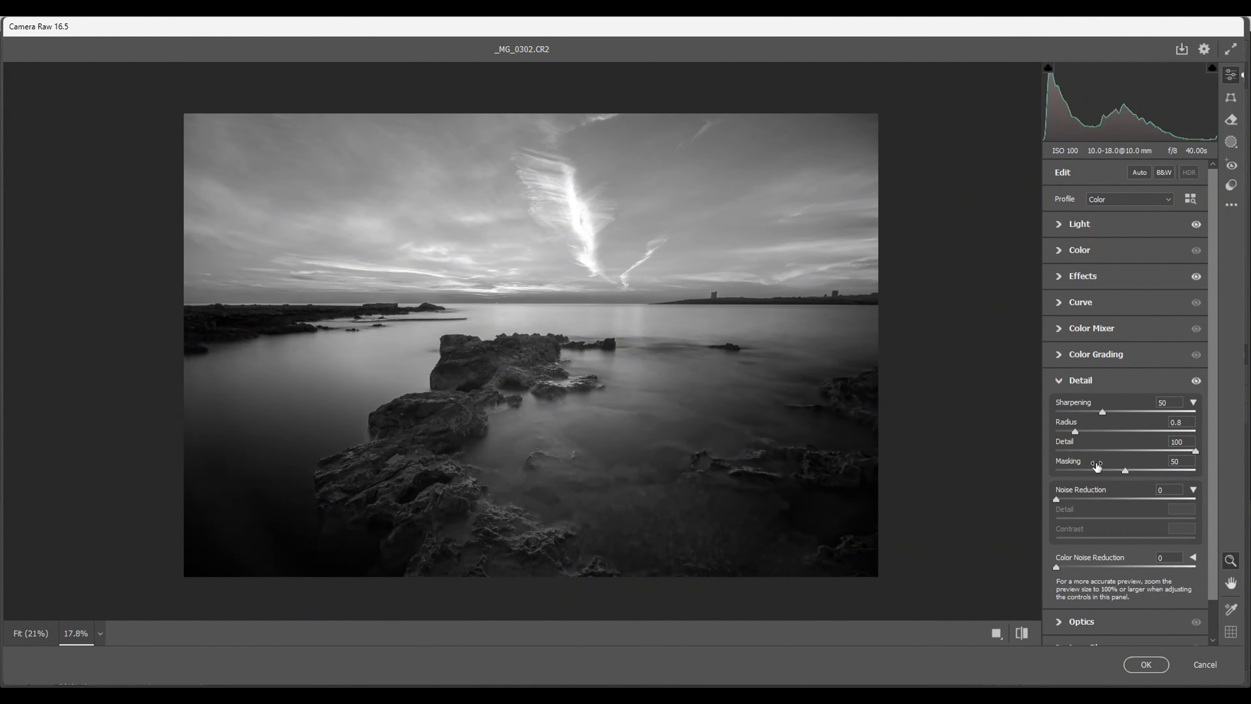
scroll(1115, 458, "down", 1)
scroll(1116, 456, "up", 1)
Step: Add a linear gradient mask from the photo's top edge down to the horizon and set its Exposure to -1.00
left_click(1230, 143)
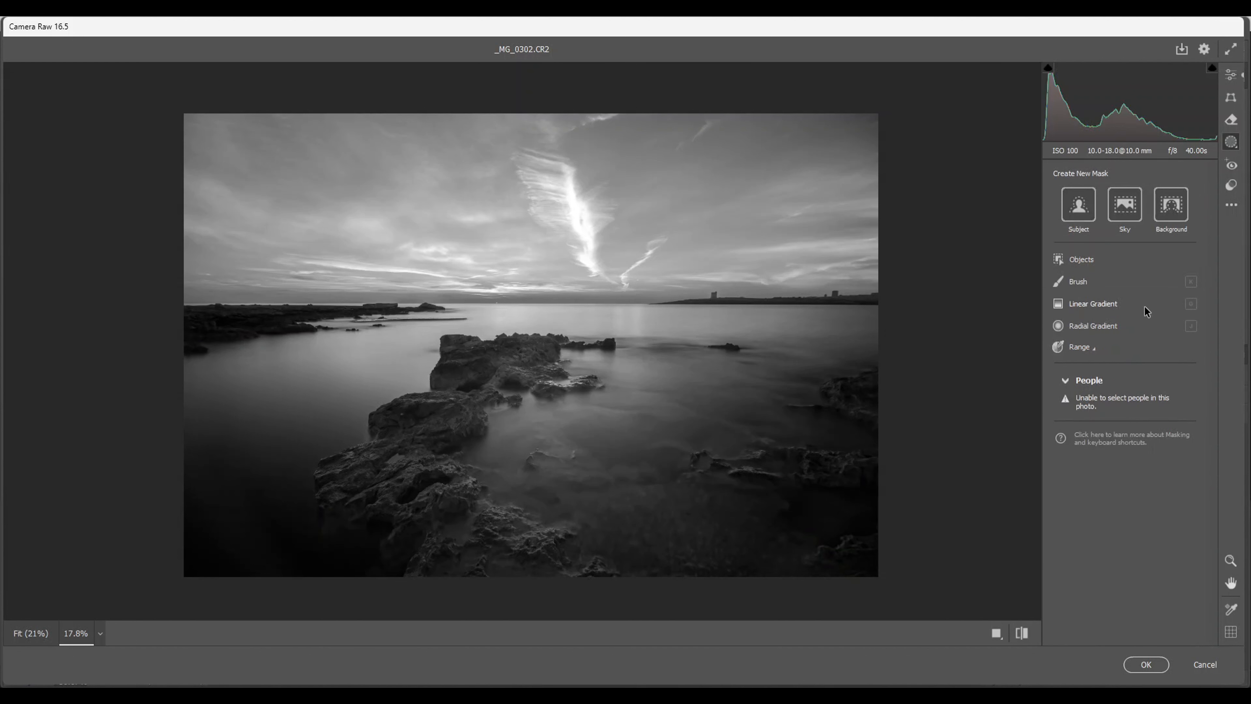
mouse_move(1147, 306)
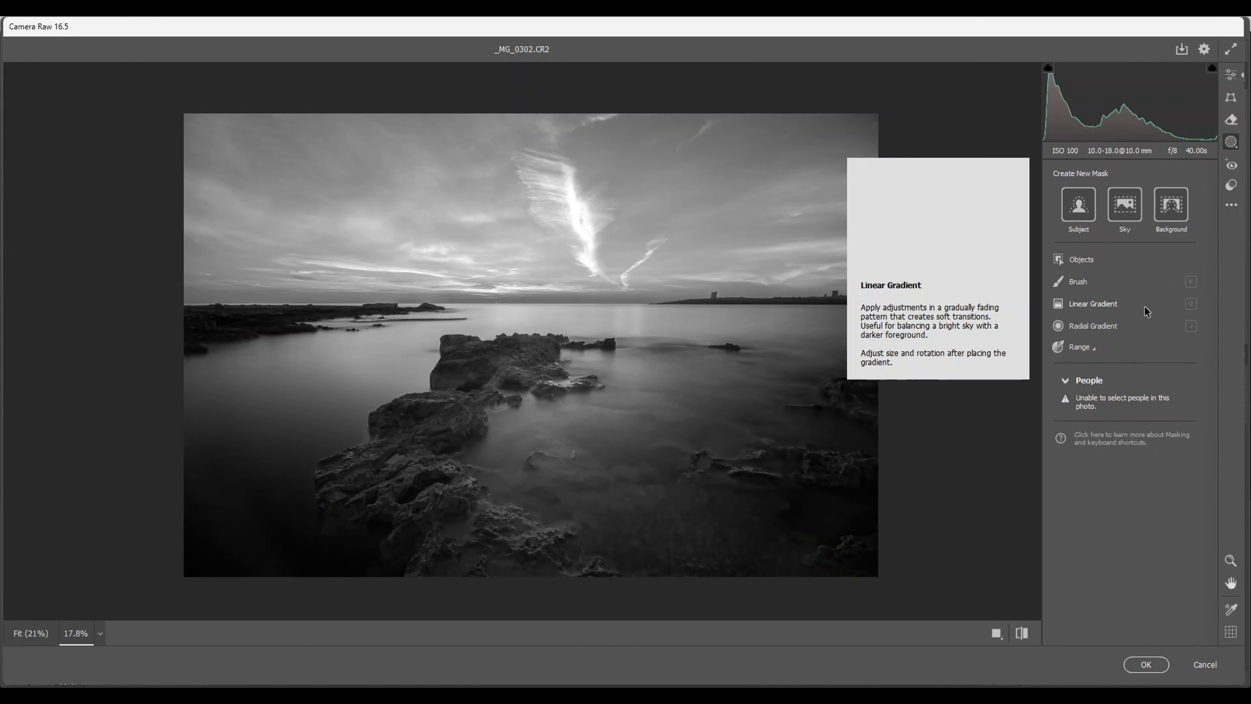
left_click(1082, 304)
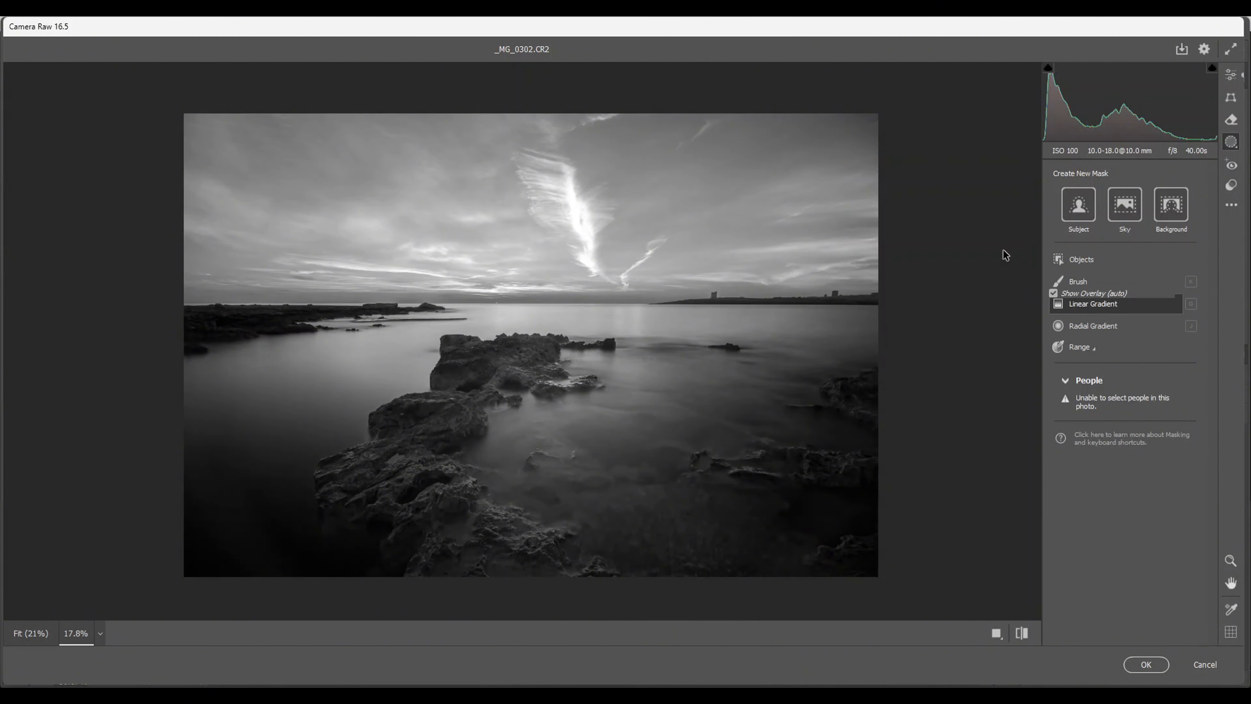
left_click(1082, 304)
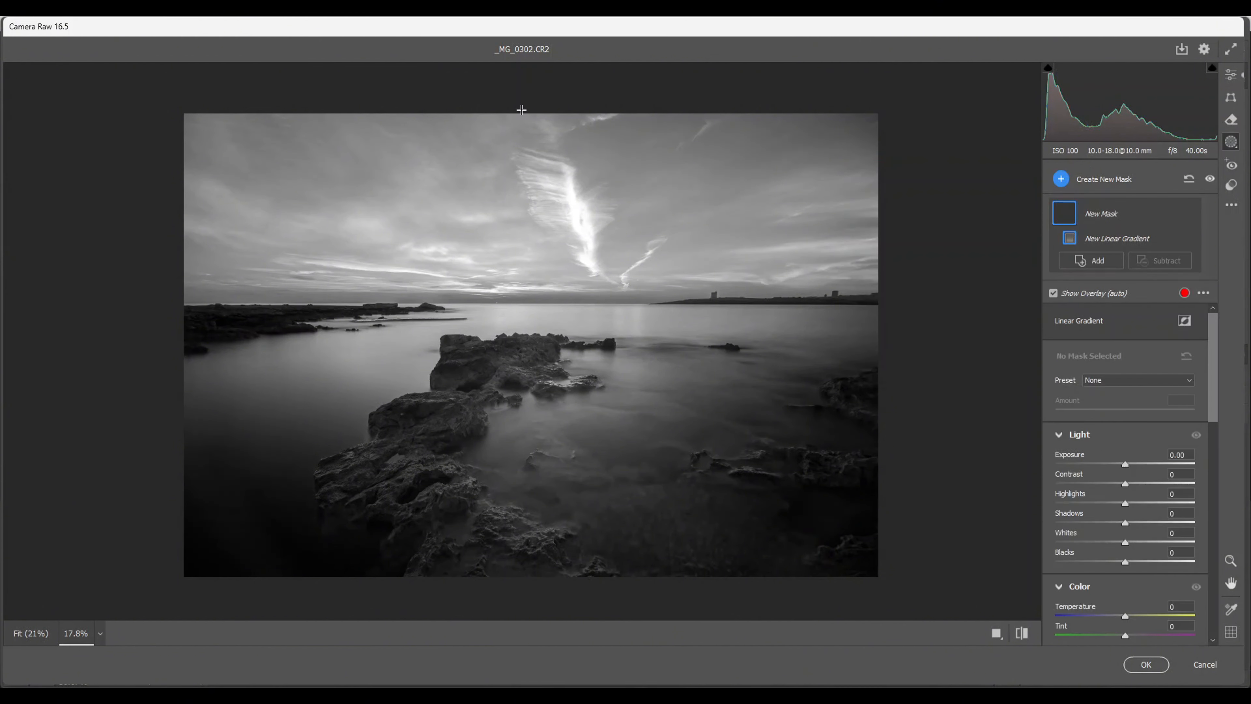
left_click_drag(522, 109, 521, 213)
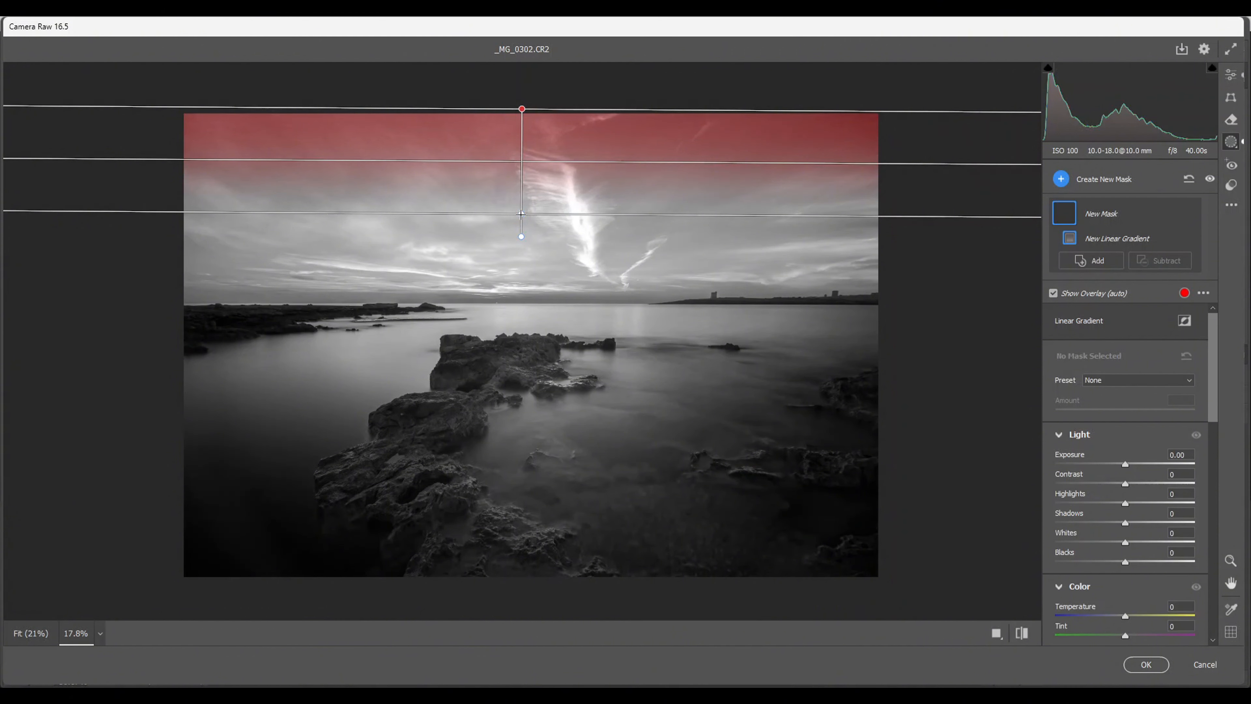
left_click_drag(521, 213, 532, 305)
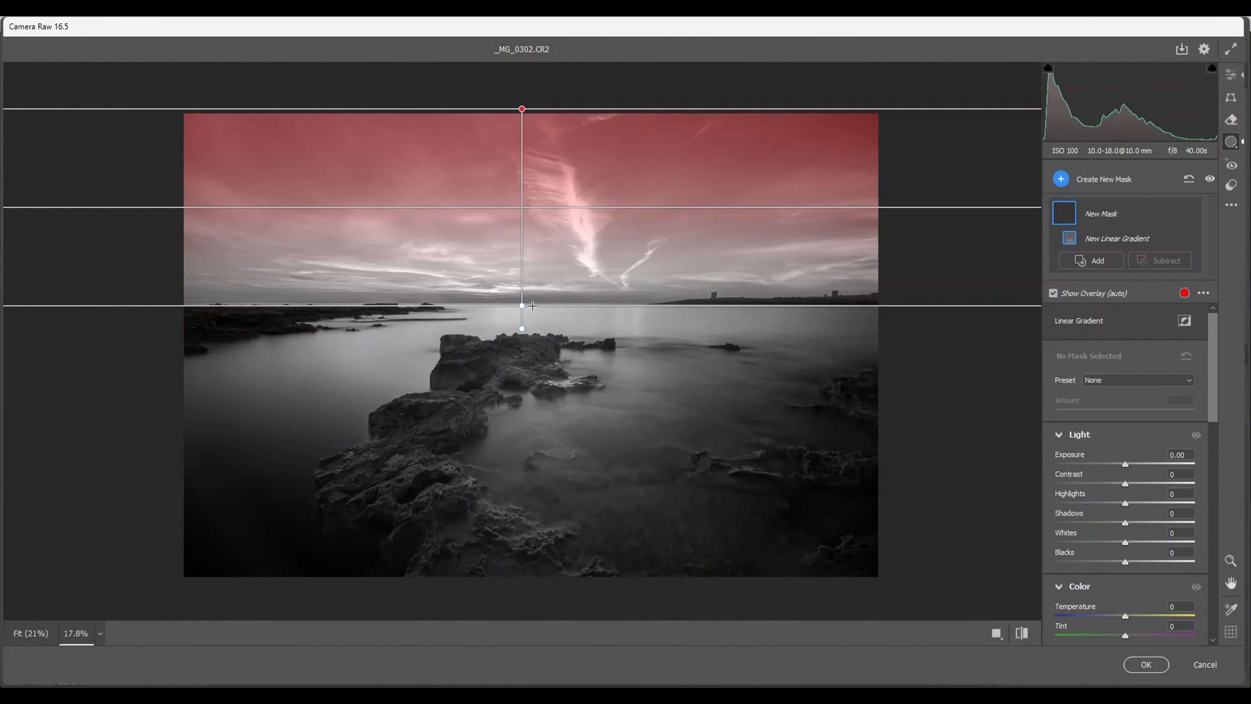
left_click_drag(532, 306, 532, 306)
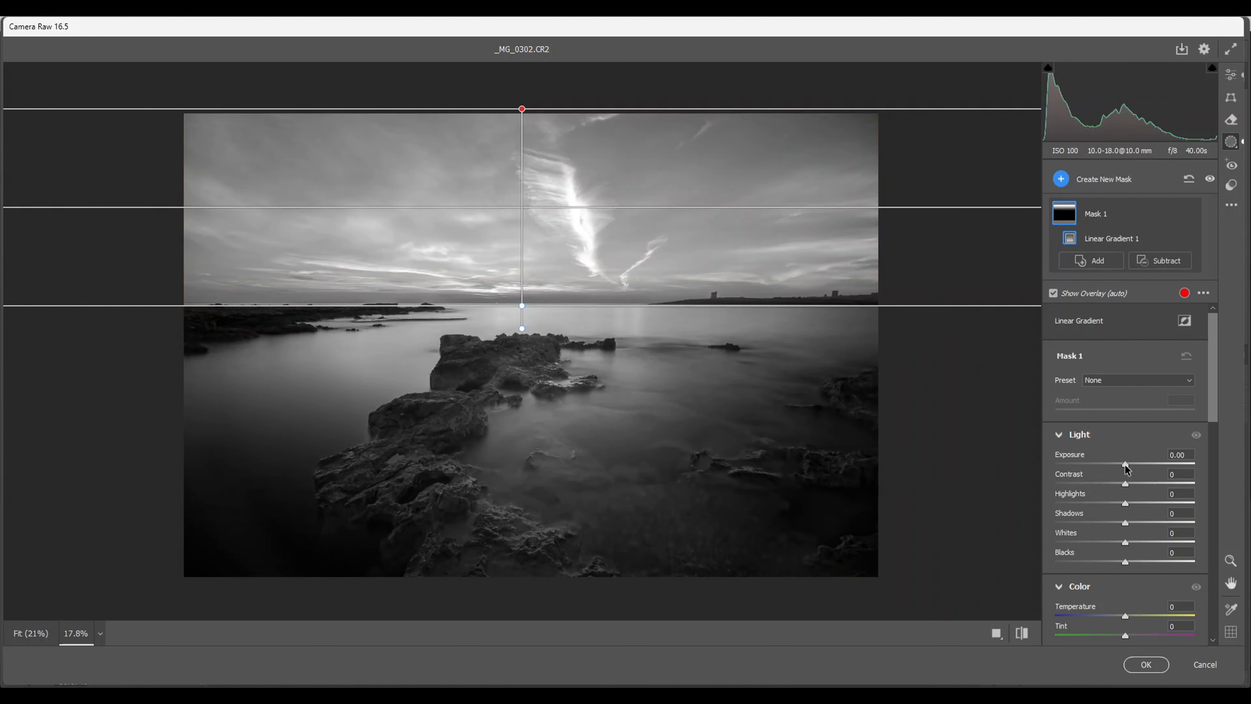
left_click_drag(1125, 465, 1106, 465)
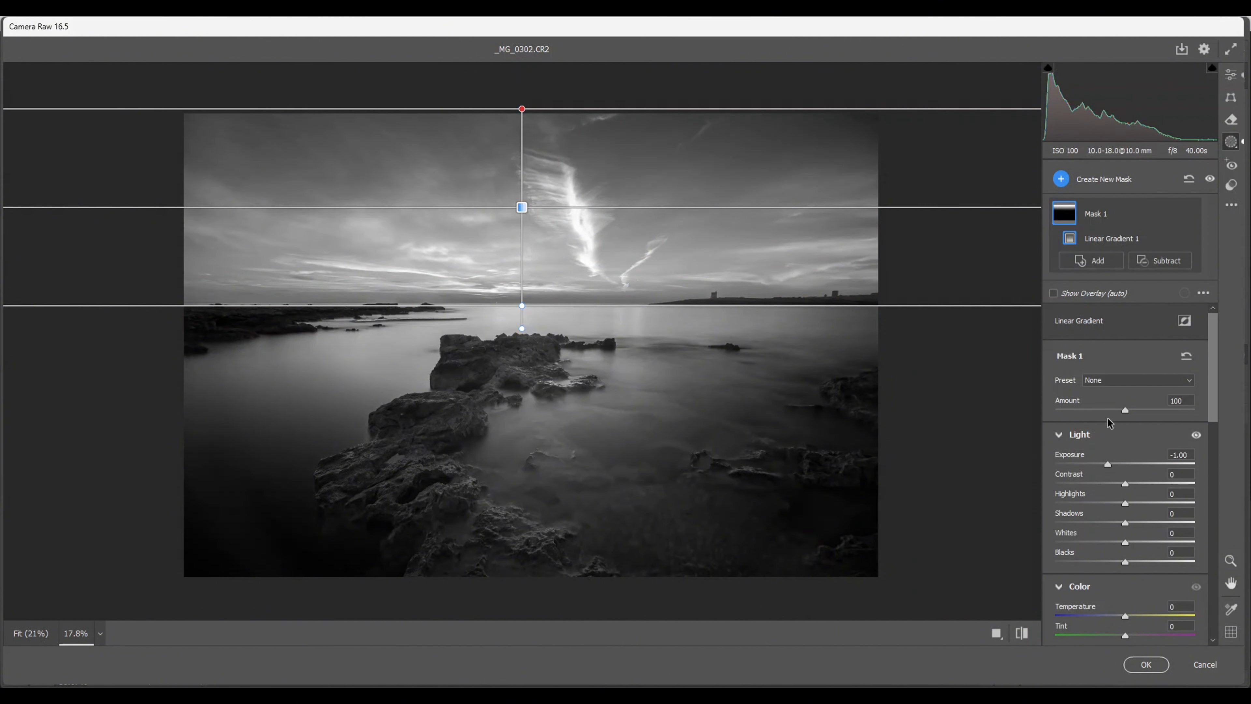
Step: Add a second, shorter linear gradient mask over the upper part of the sky with Exposure at -1.10
left_click(1062, 181)
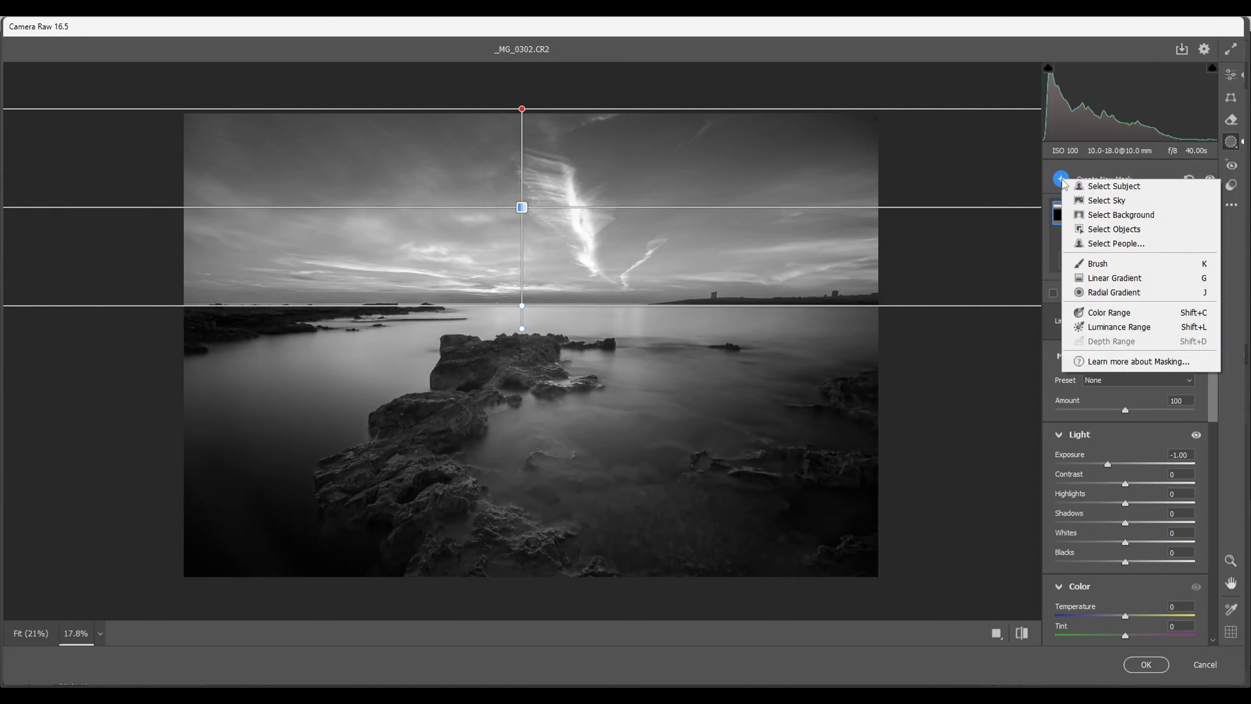
left_click(1099, 281)
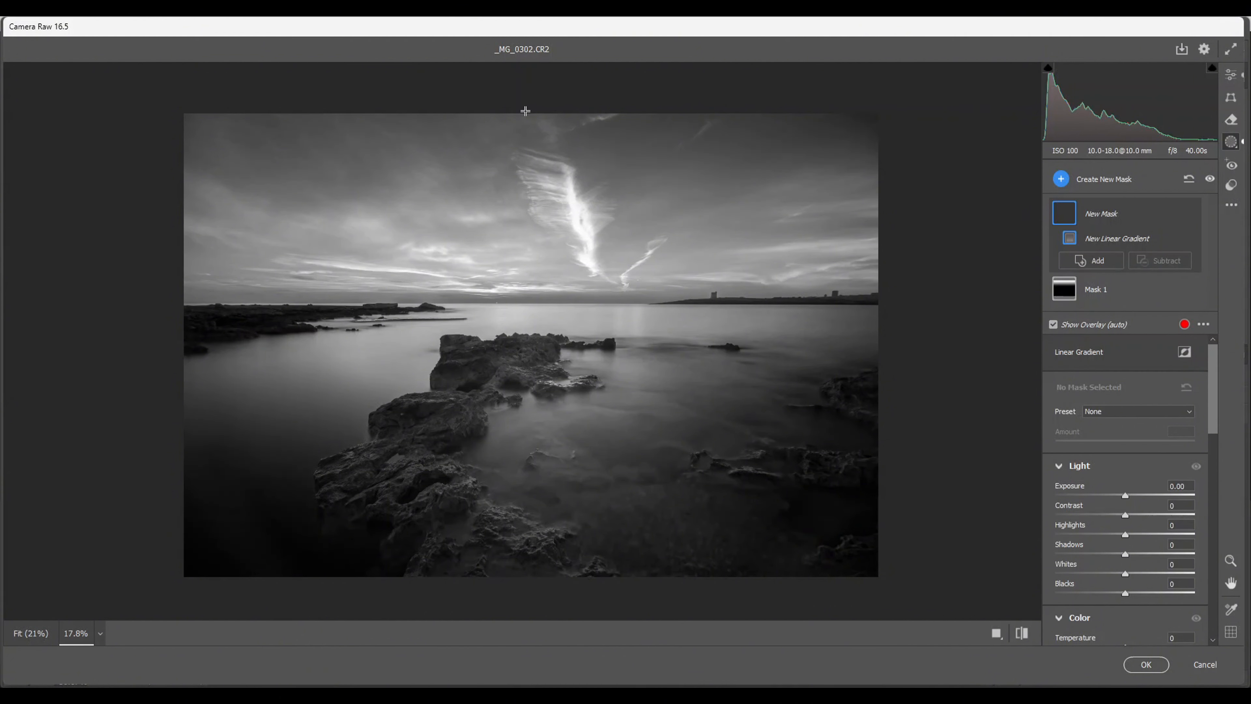
left_click_drag(525, 111, 525, 230)
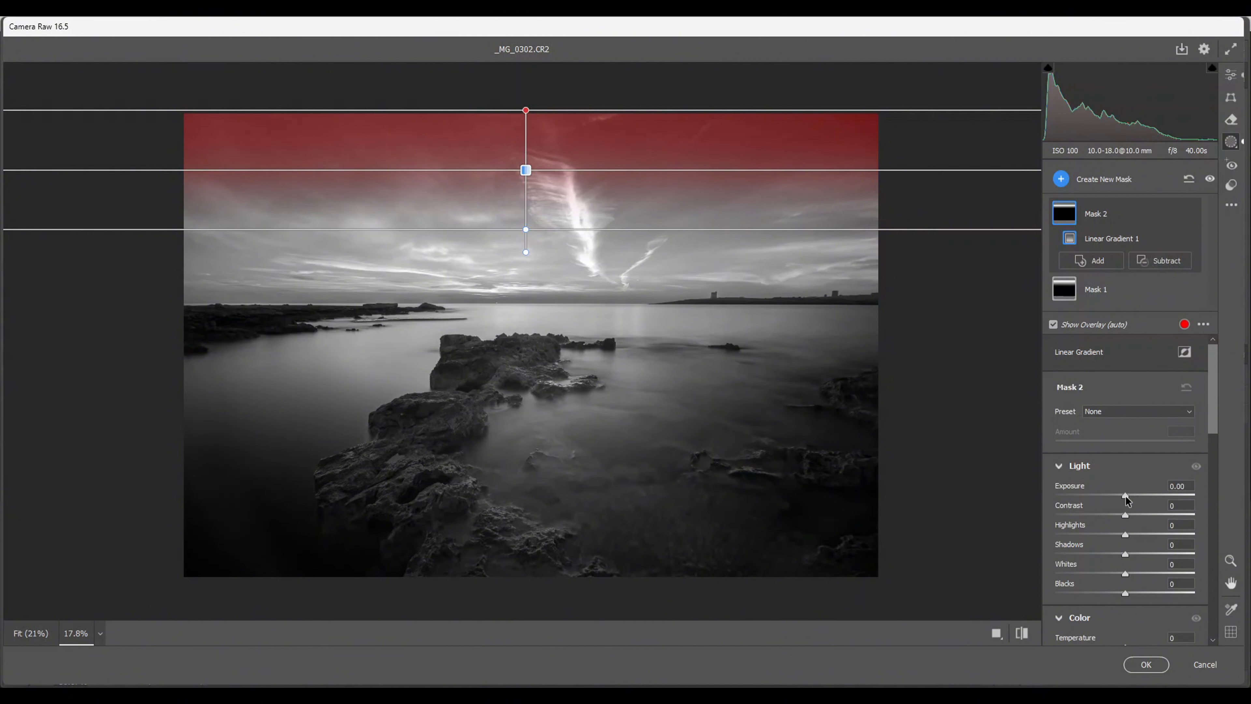
left_click_drag(1125, 495, 1106, 495)
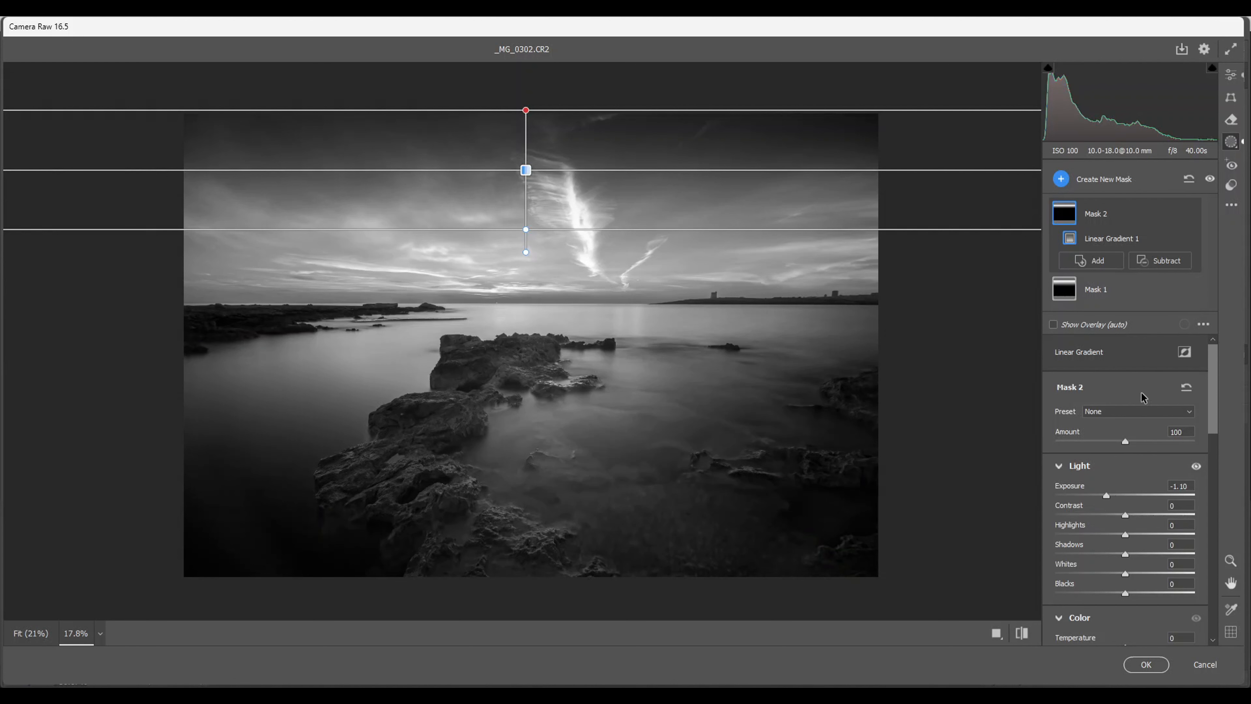
Step: Add a linear gradient mask rising from the photo's bottom edge over the foreground rocks with Exposure at -0.20
left_click(1061, 180)
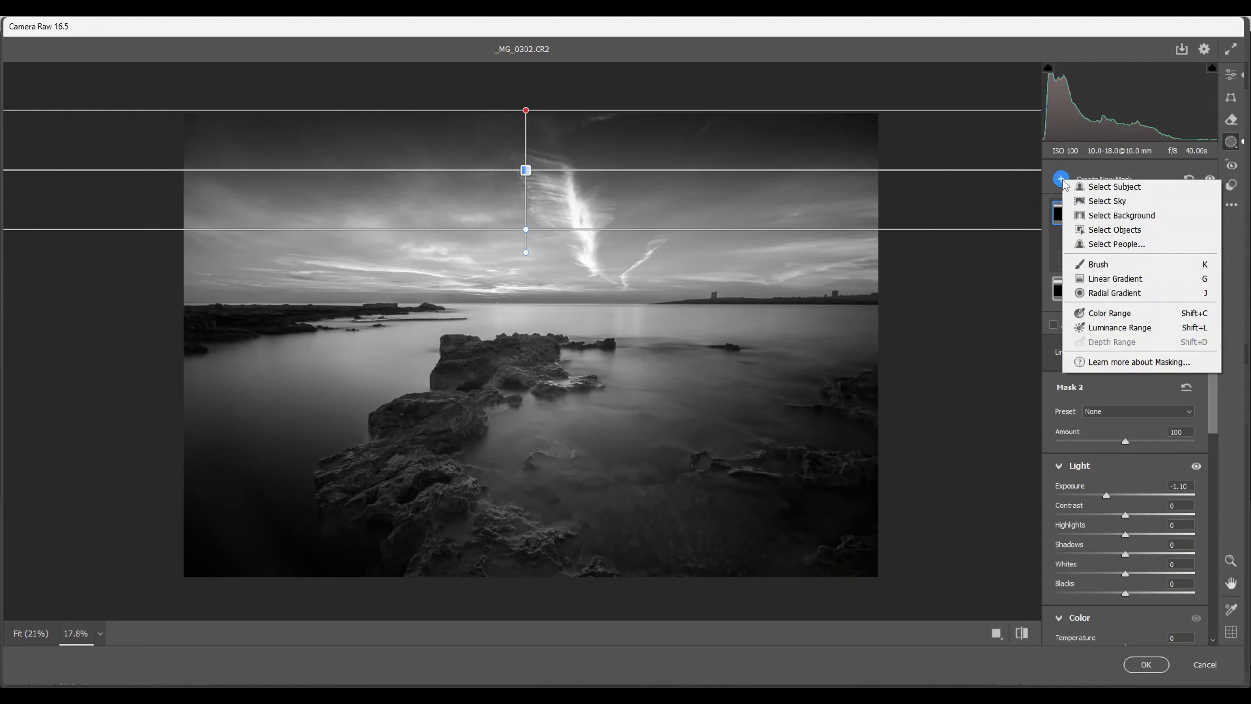
left_click(1104, 282)
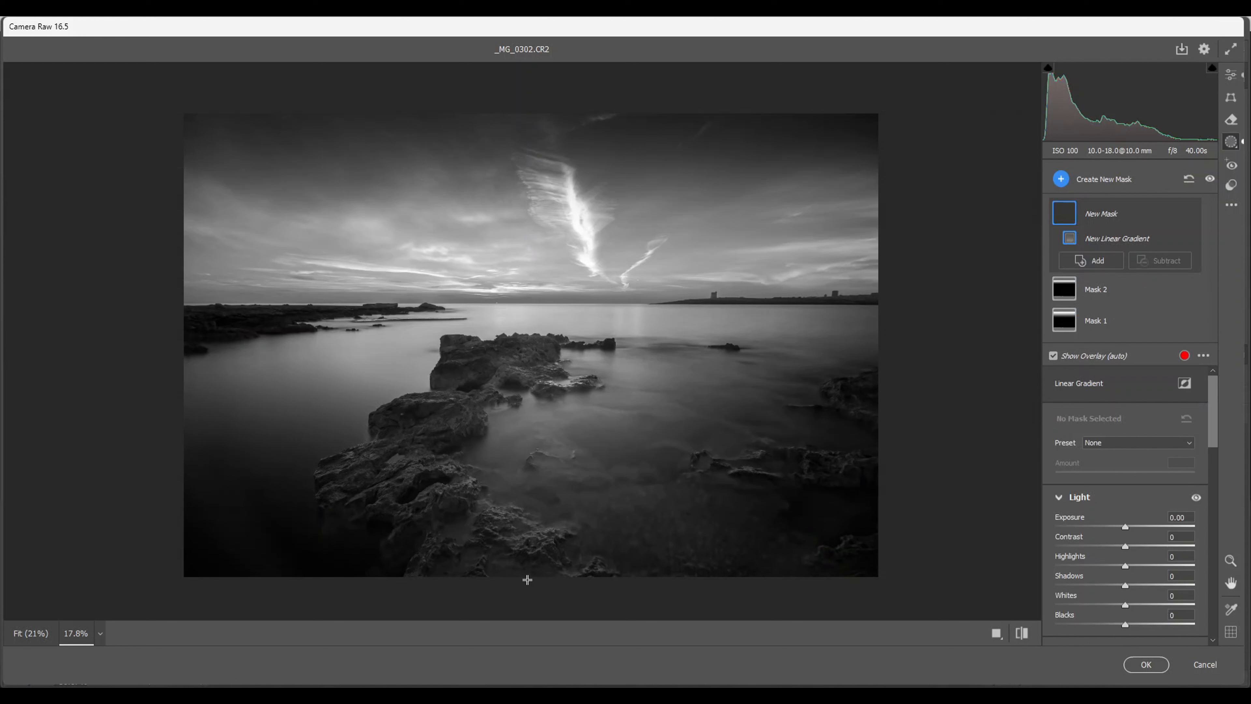
left_click_drag(527, 579, 524, 453)
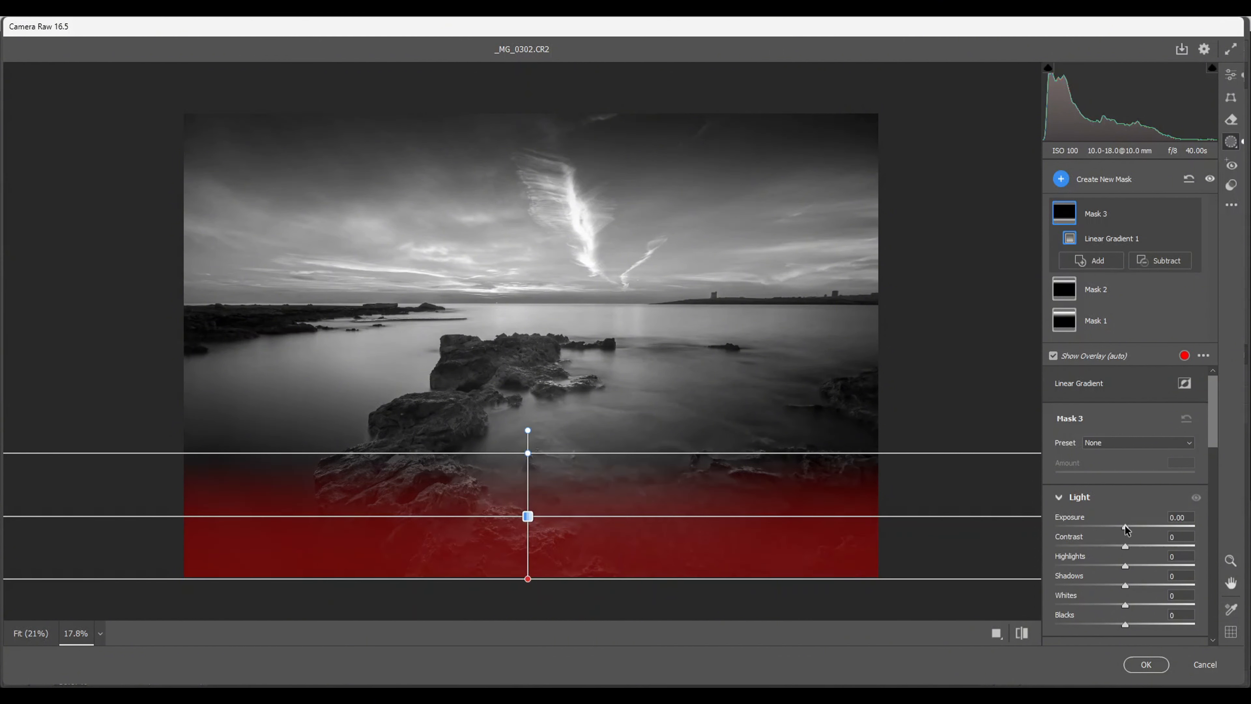
left_click_drag(1125, 525, 1121, 526)
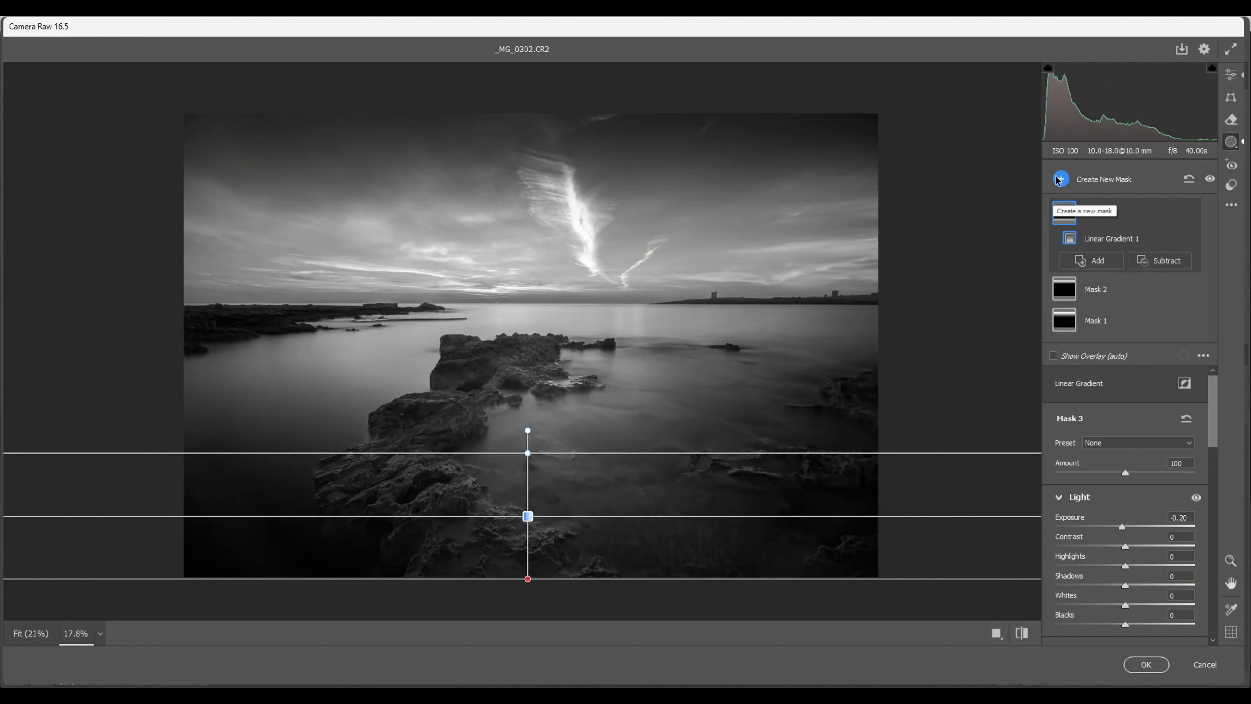
Step: Add a large elliptical radial gradient mask centred just above the horizon, around the bright sky, with Exposure at +0.35
left_click(1058, 180)
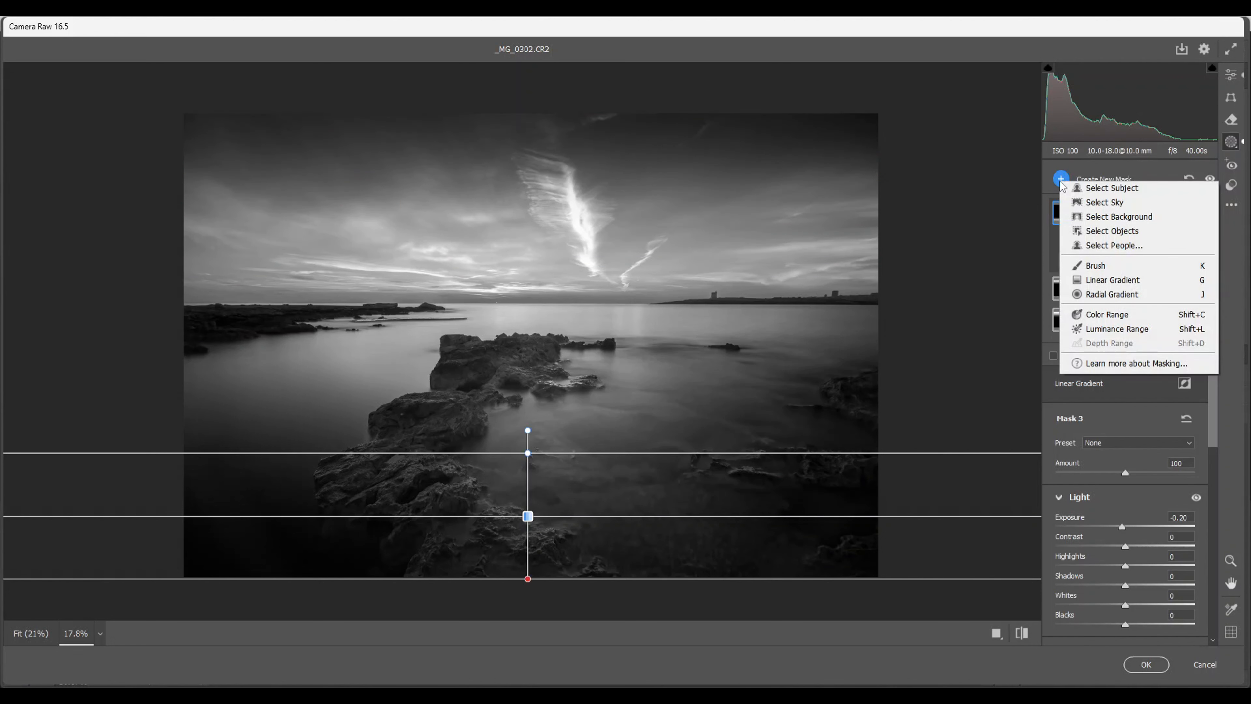
left_click(1105, 296)
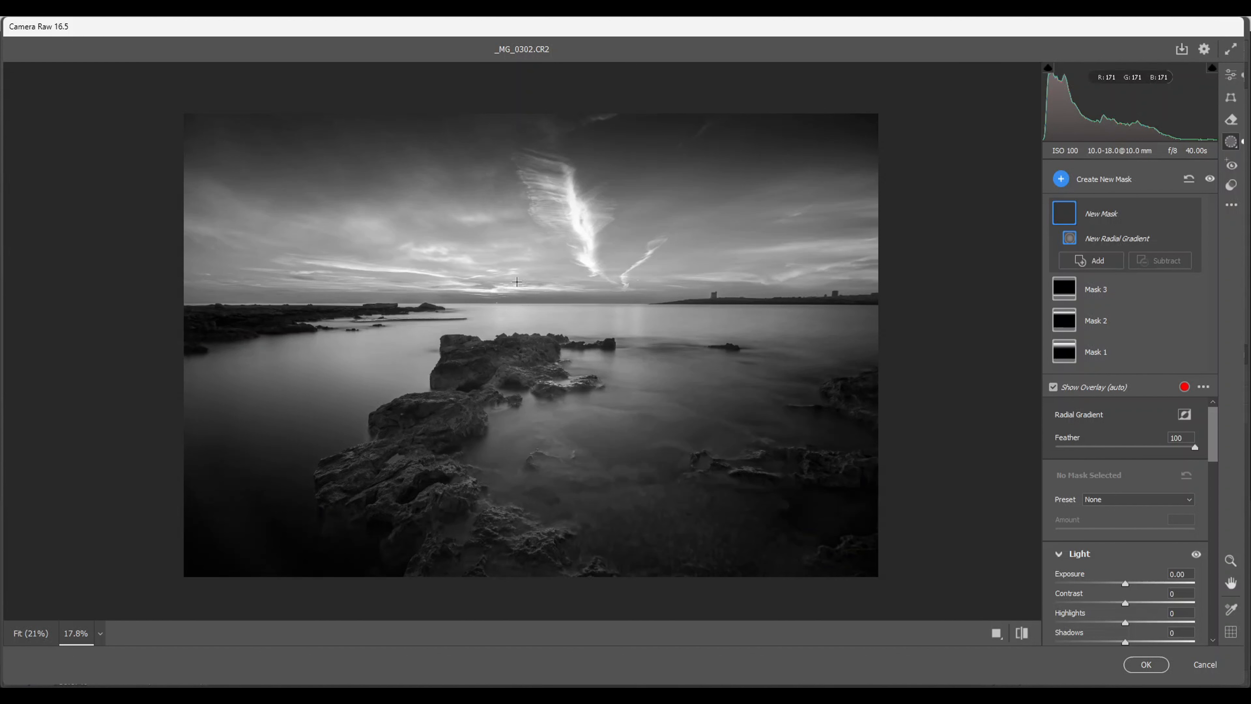
mouse_move(481, 287)
left_mouse_down()
mouse_move(559, 307)
mouse_move(631, 345)
mouse_move(666, 377)
mouse_move(665, 394)
left_mouse_up()
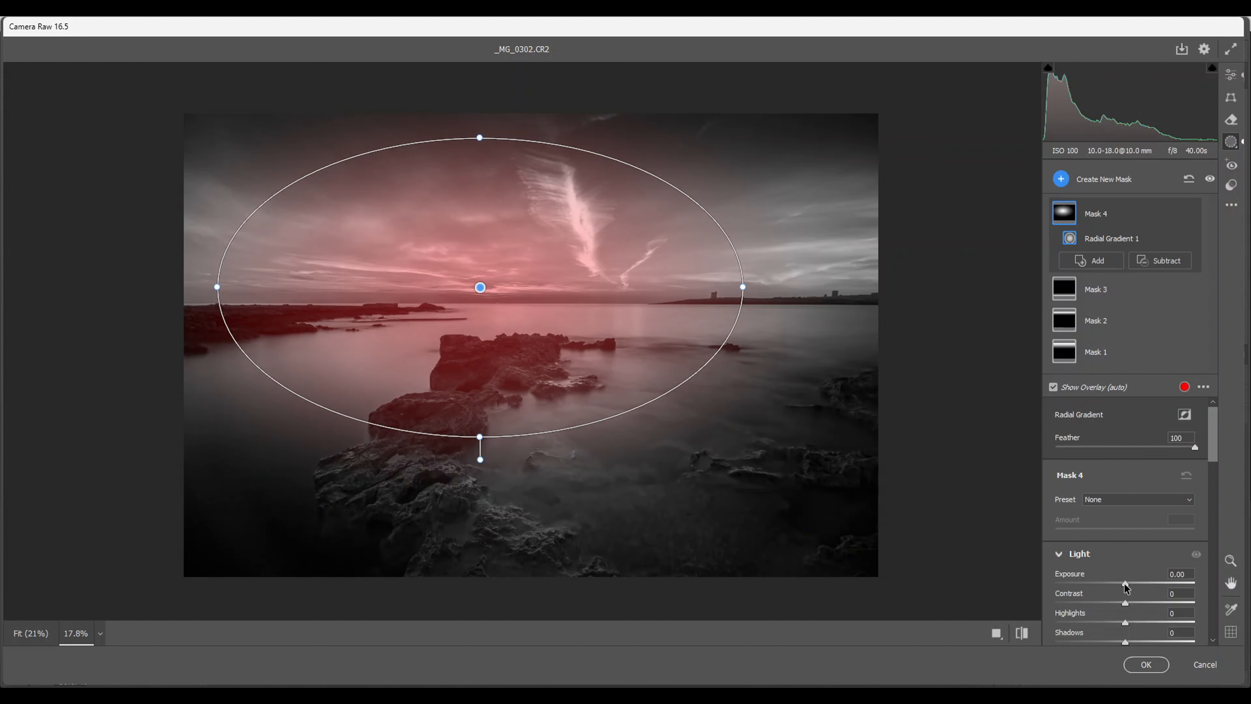
left_click_drag(1125, 584, 1133, 587)
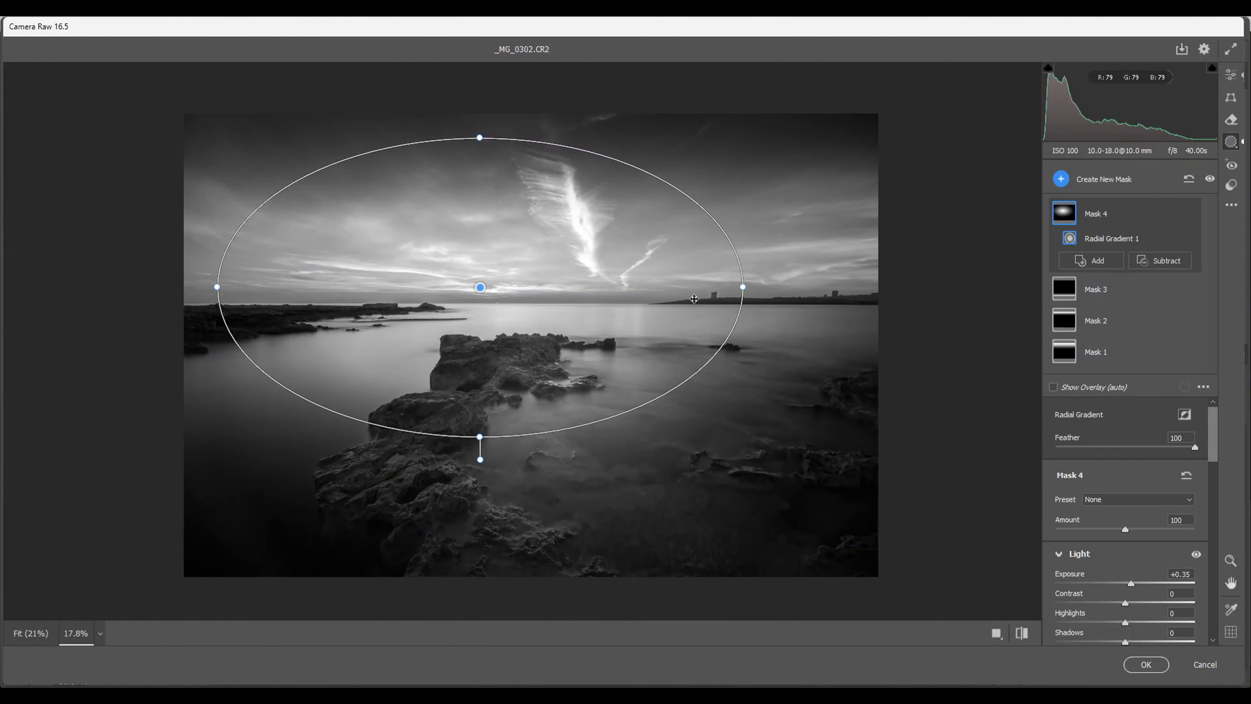
Step: Add an inverted, large elliptical radial gradient mask centred on the bright horizon to darken the surroundings, with Exposure at -0.45
left_click(1060, 179)
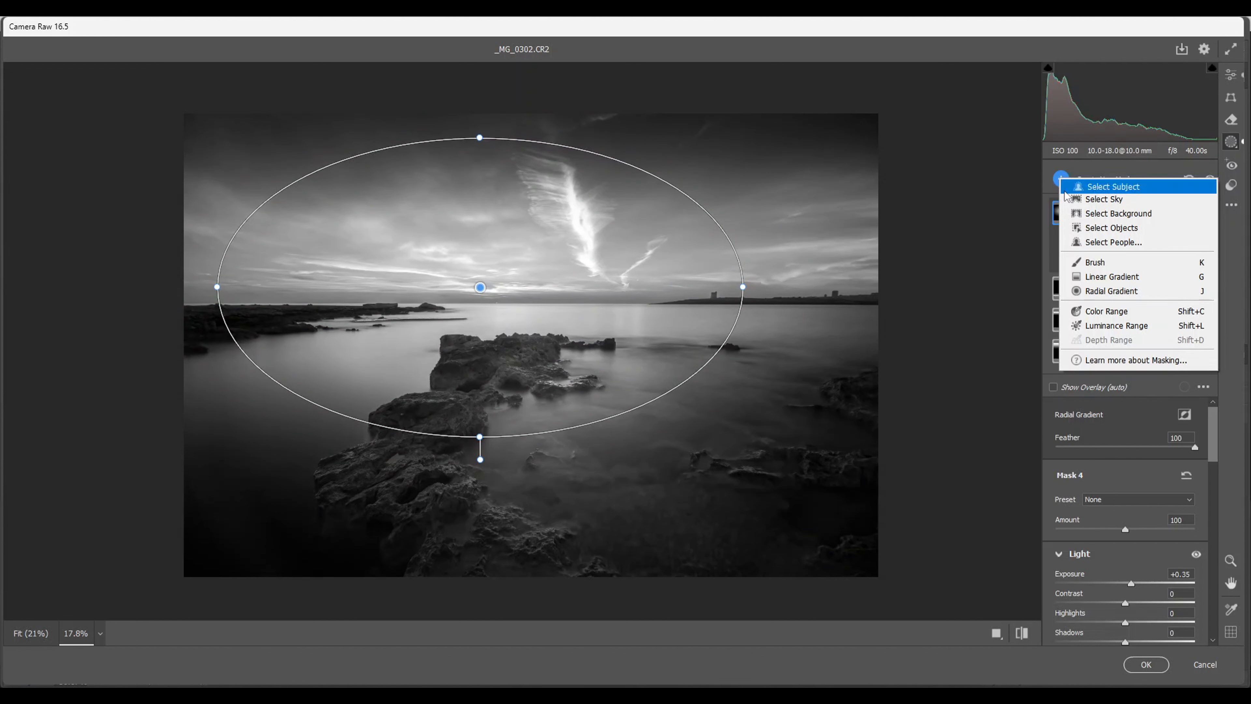
left_click(1100, 294)
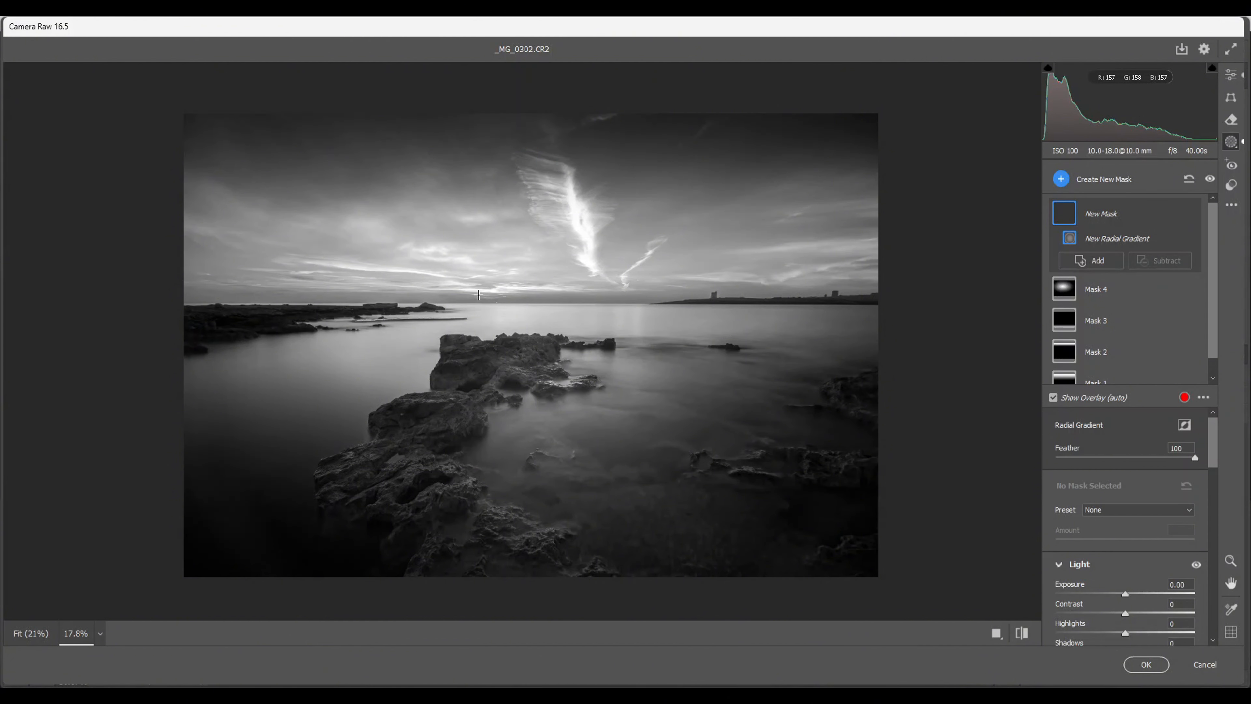
mouse_move(493, 296)
left_mouse_down()
mouse_move(551, 306)
mouse_move(567, 340)
mouse_move(563, 394)
mouse_move(653, 391)
mouse_move(654, 424)
mouse_move(675, 417)
mouse_move(679, 430)
left_mouse_up()
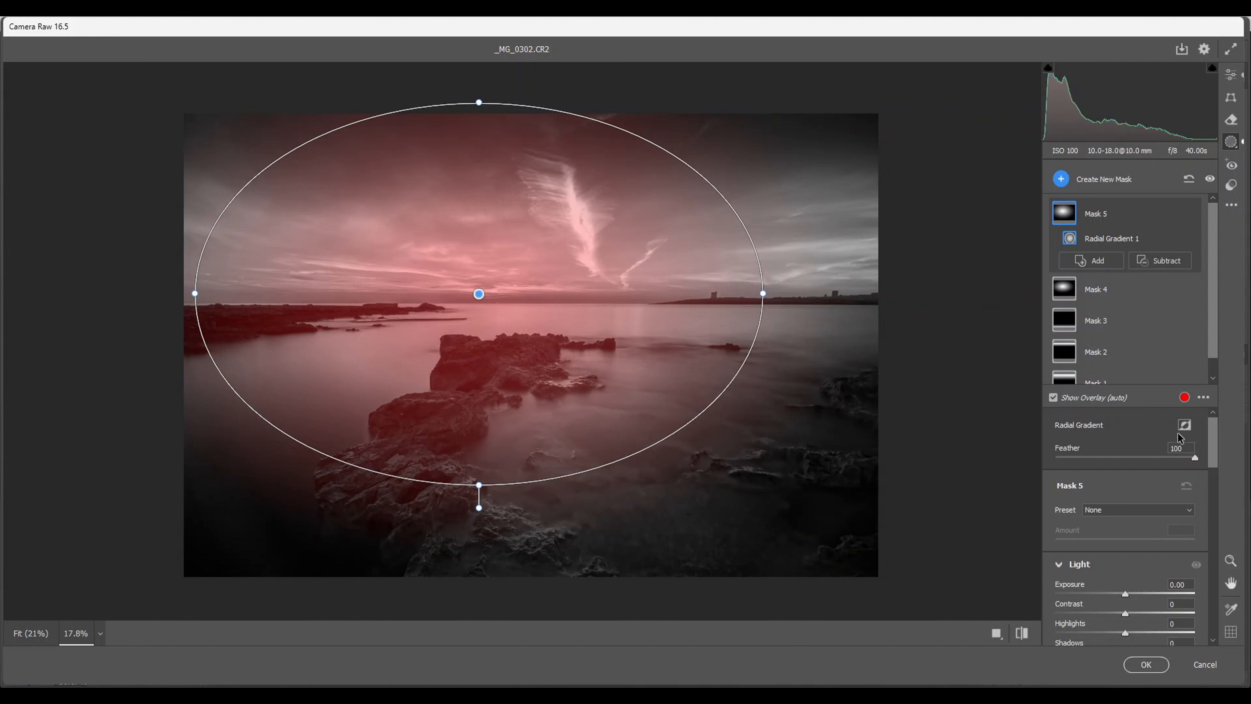
left_click(1184, 424)
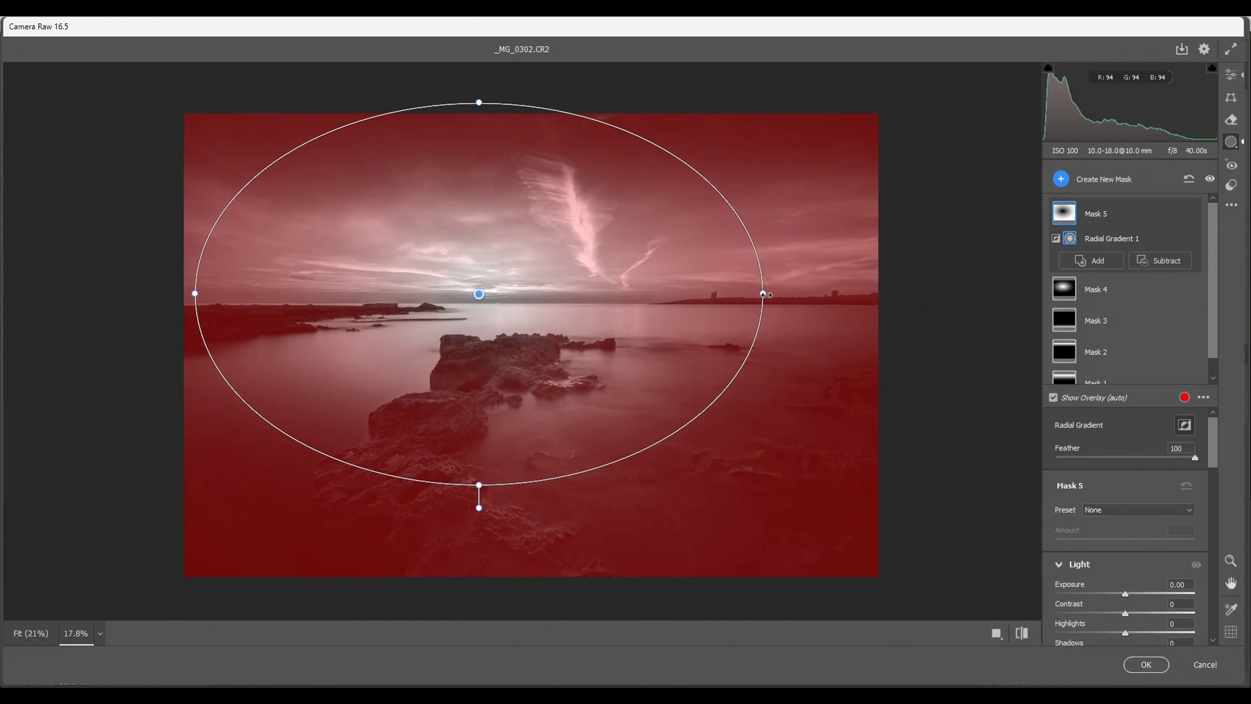
left_click_drag(764, 294, 807, 293)
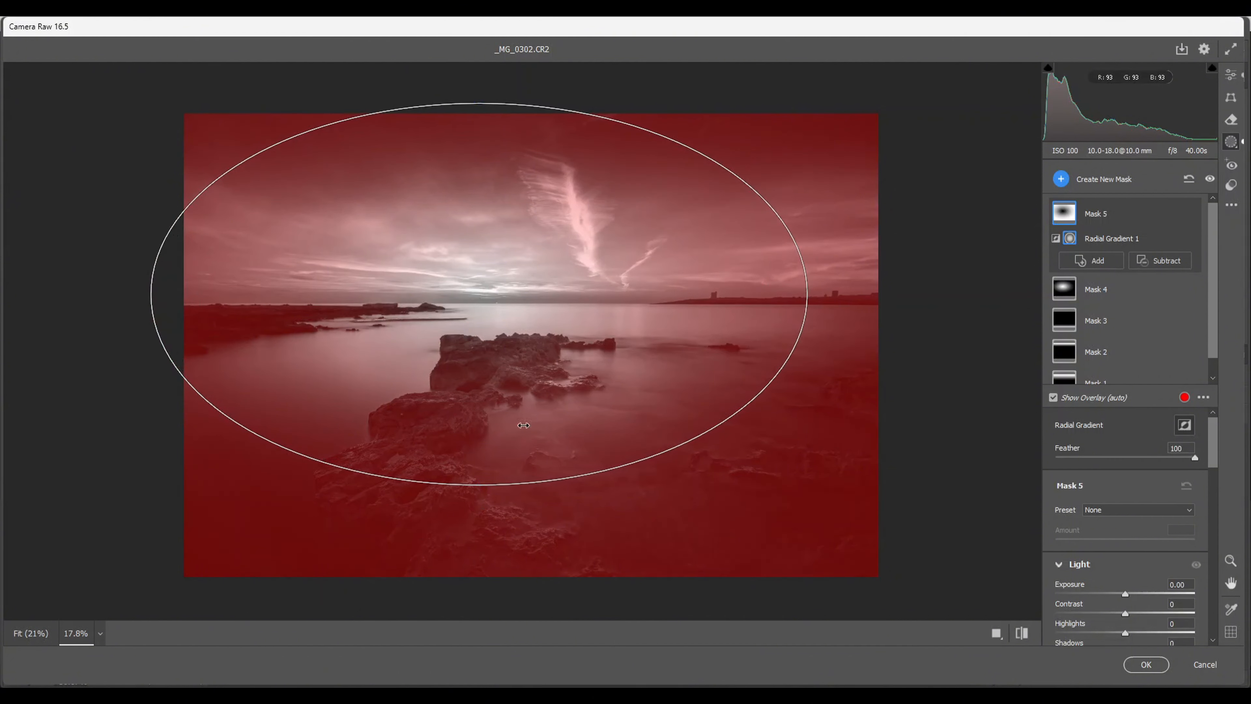
left_click_drag(482, 483, 479, 508)
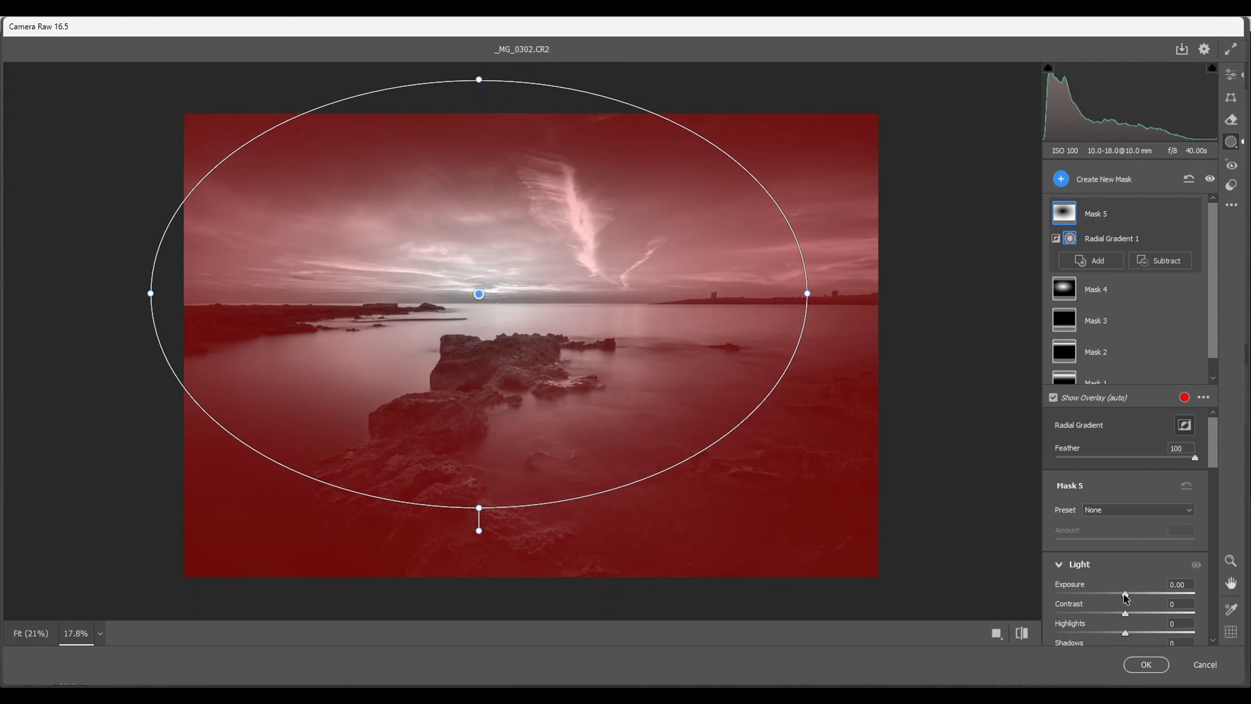
left_click_drag(1124, 594, 1116, 594)
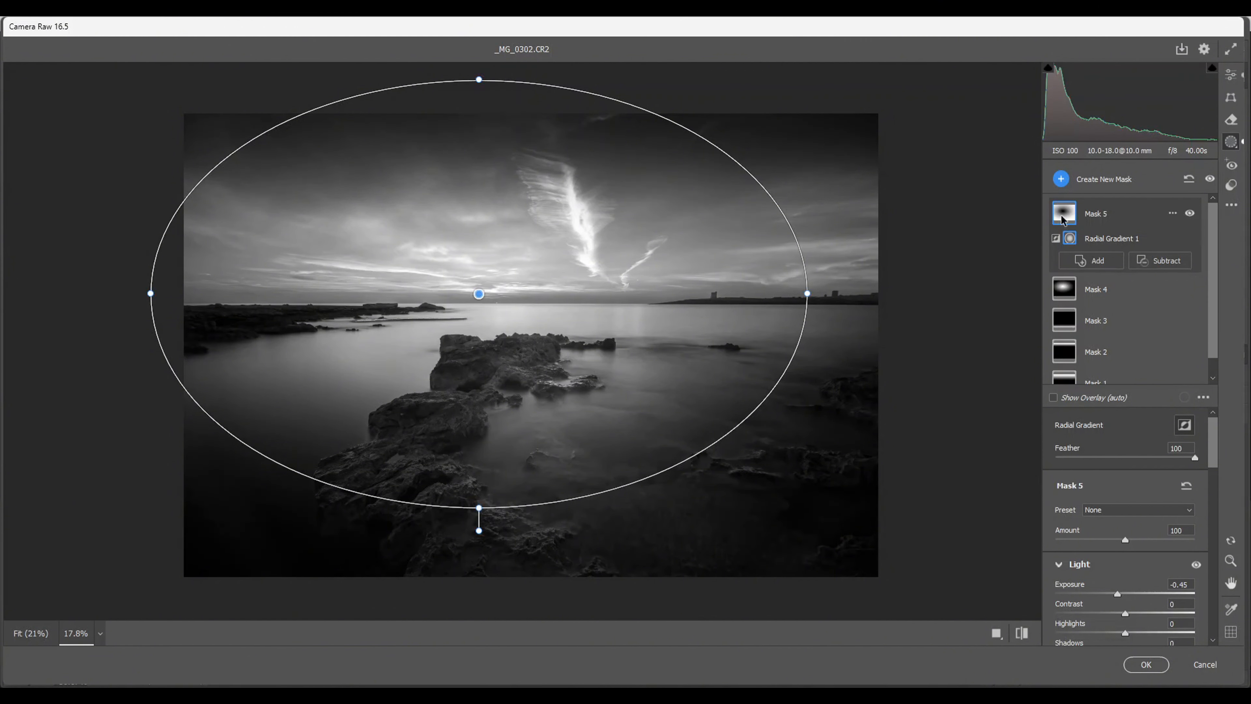
Step: Create a brush mask with Auto Mask at size 6 and paint over the central foreground rocks and the rocks at the photo's right edge
left_click(1061, 179)
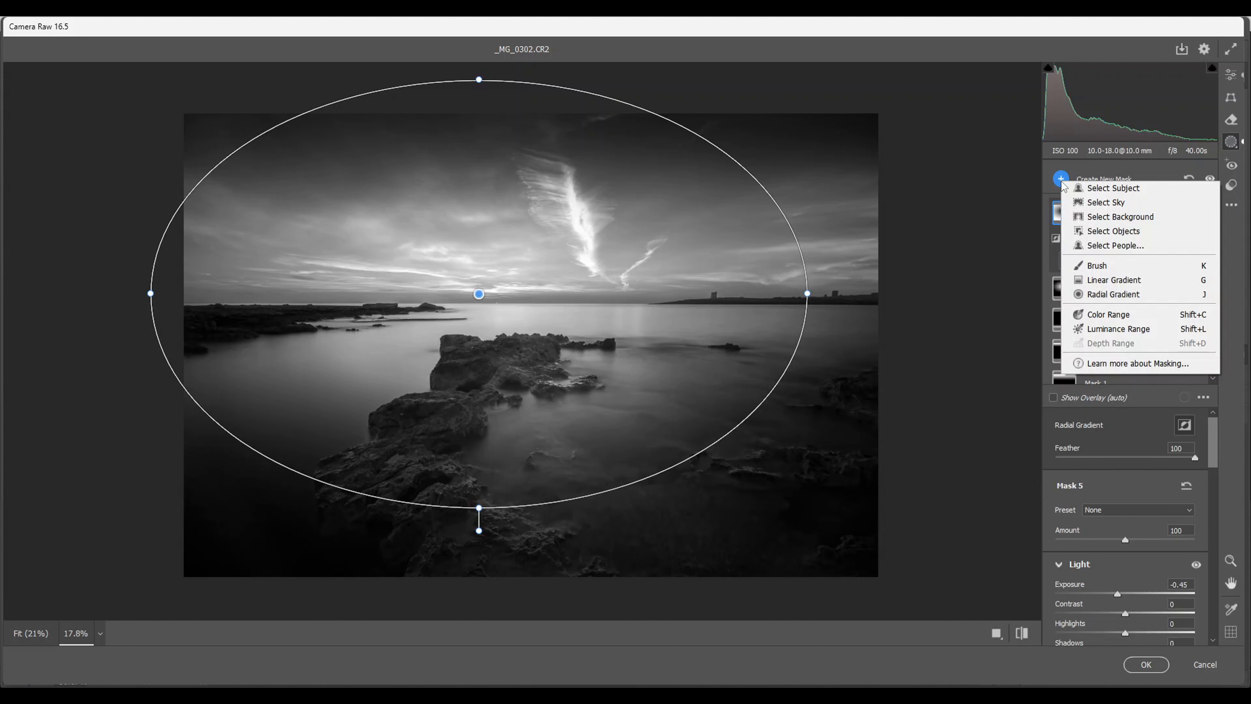
left_click(1097, 267)
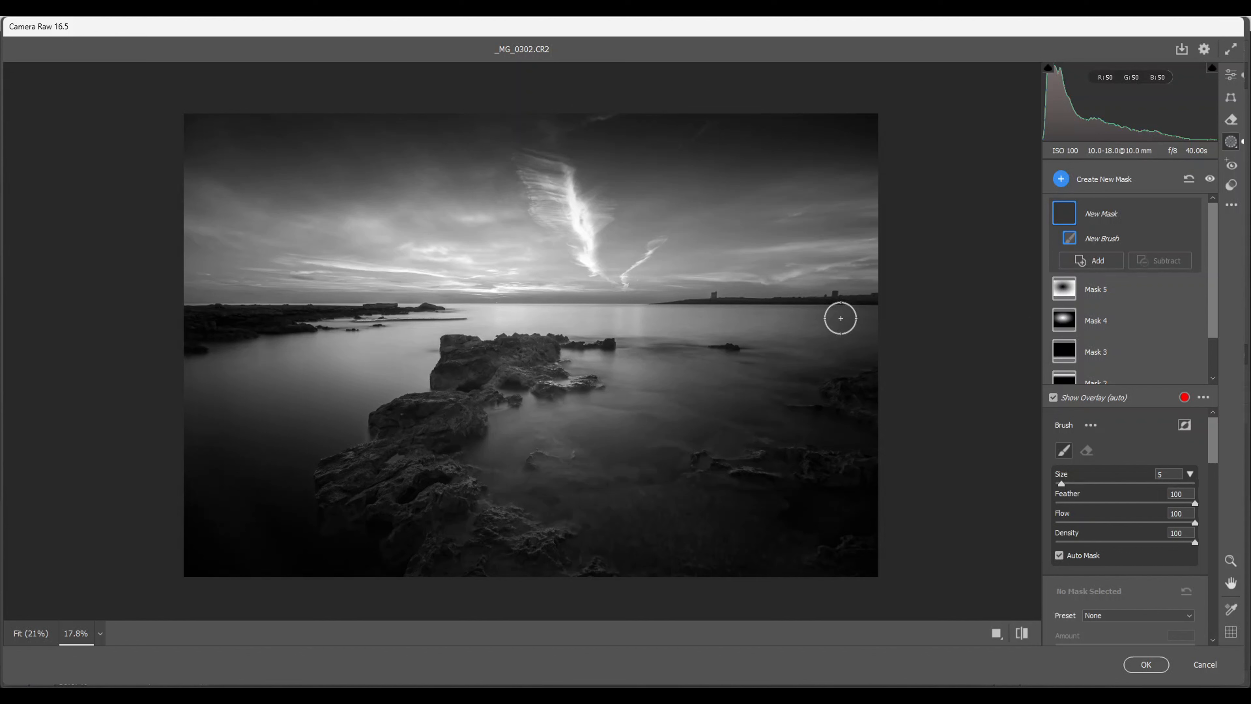
key("bracketright")
mouse_move(522, 346)
left_mouse_down()
mouse_move(469, 360)
mouse_move(449, 405)
mouse_move(405, 410)
mouse_move(394, 447)
mouse_move(349, 475)
mouse_move(413, 481)
mouse_move(426, 503)
mouse_move(534, 539)
mouse_move(436, 483)
left_mouse_up()
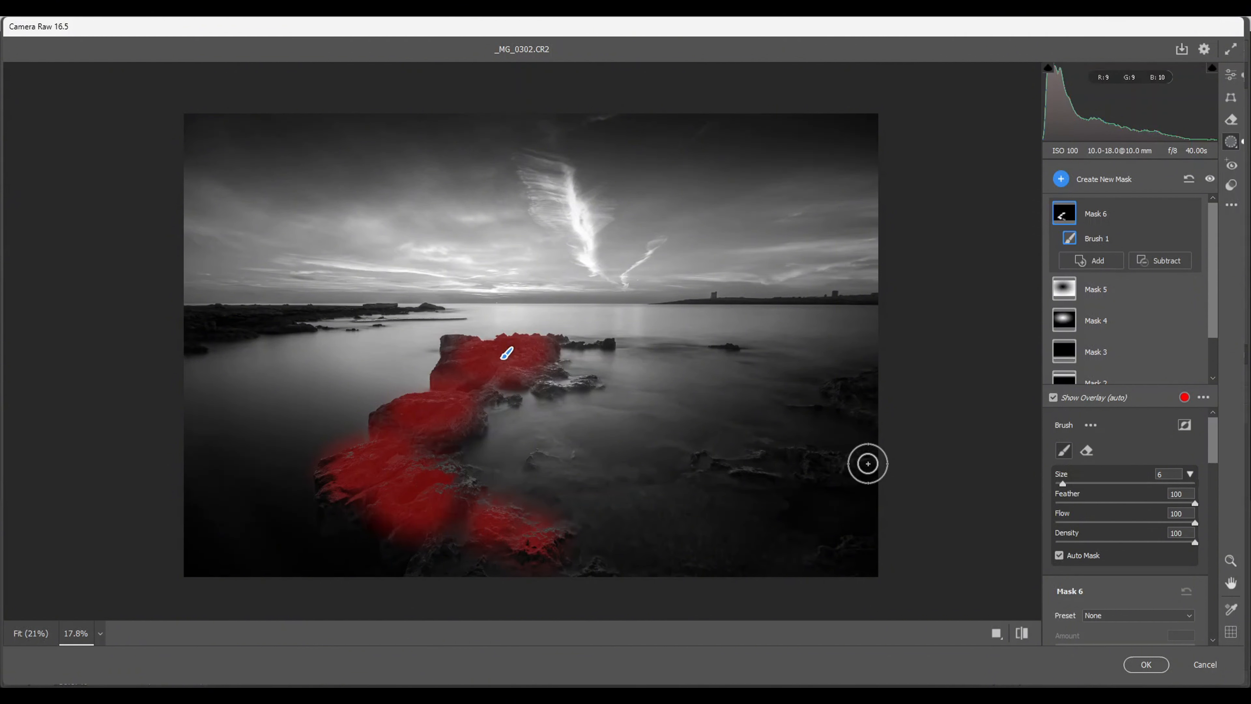
left_click_drag(861, 467, 762, 461)
left_click_drag(851, 391, 868, 394)
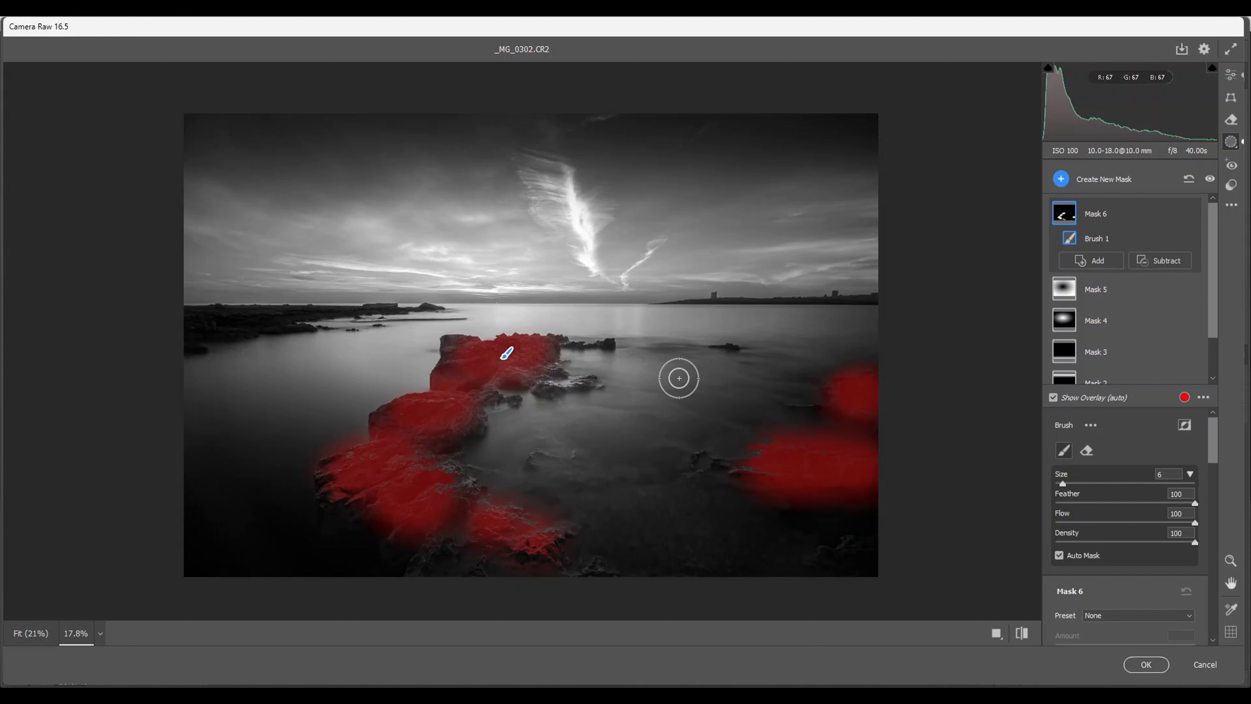
Step: Extend the brush mask over the distant rocky shoreline at the photo's left edge, using brush sizes 4 and 2
key("bracketleft")
key("bracketleft")
mouse_move(284, 313)
left_mouse_down()
mouse_move(179, 321)
mouse_move(190, 338)
left_mouse_up()
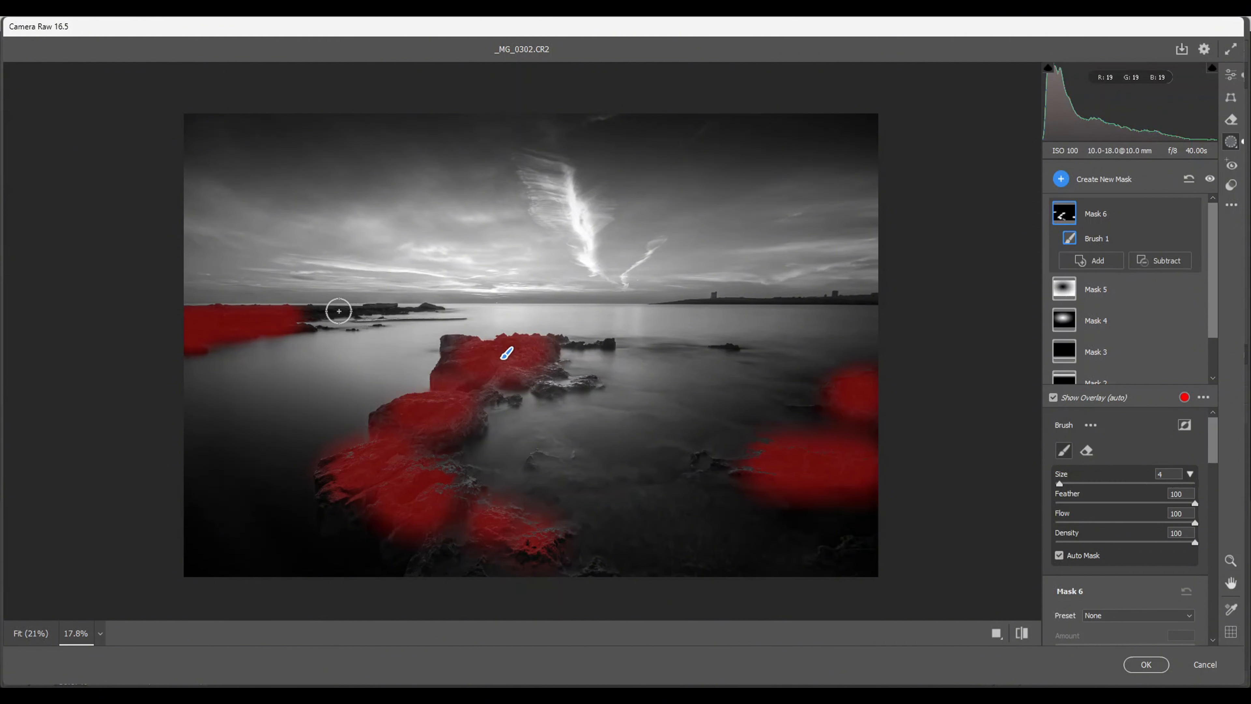
key("bracketleft")
key("bracketleft")
mouse_move(374, 309)
left_mouse_down()
mouse_move(285, 313)
mouse_move(297, 315)
left_mouse_up()
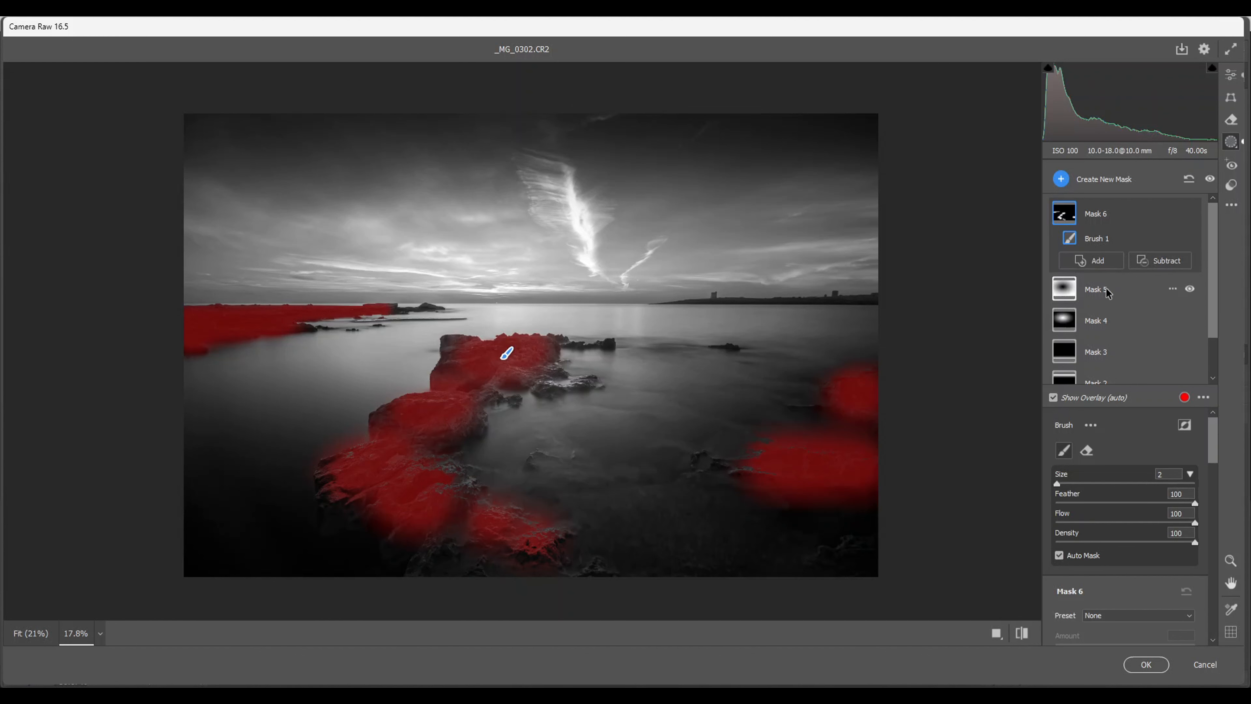
Step: Subtract the overspill on the water around the right-hand rocks from the brush mask, using a size 6 brush
left_click(1160, 260)
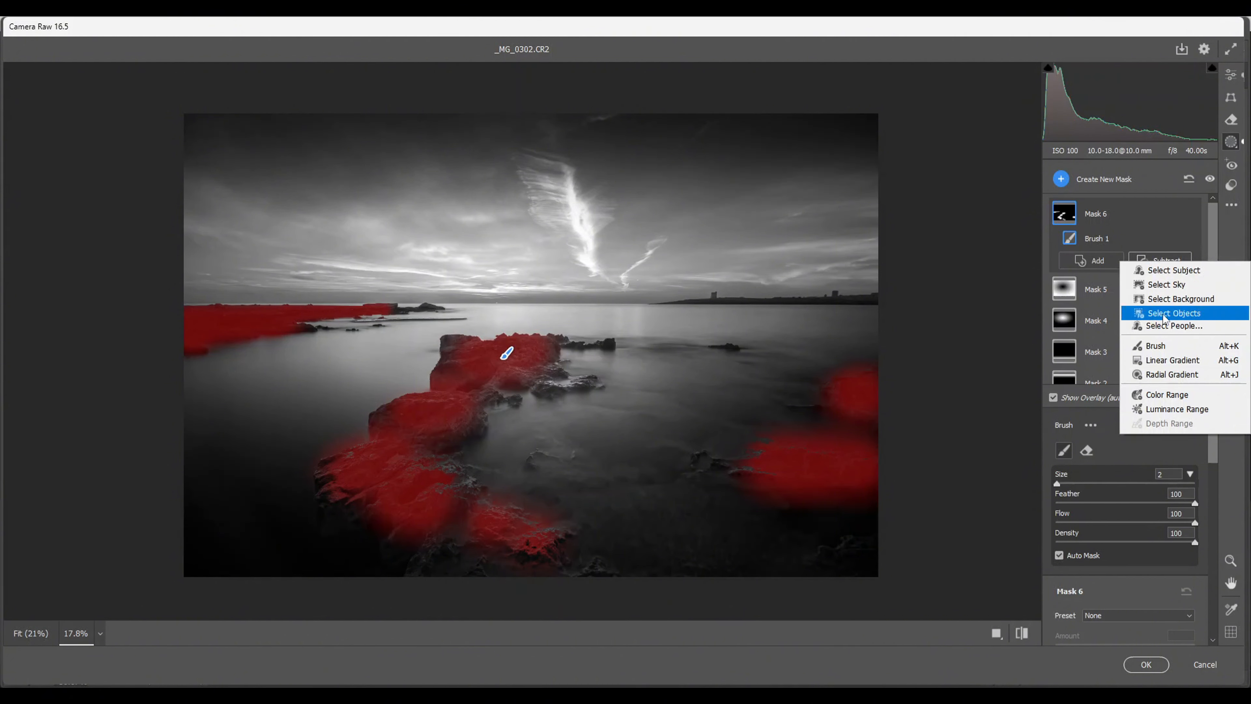
left_click(1160, 345)
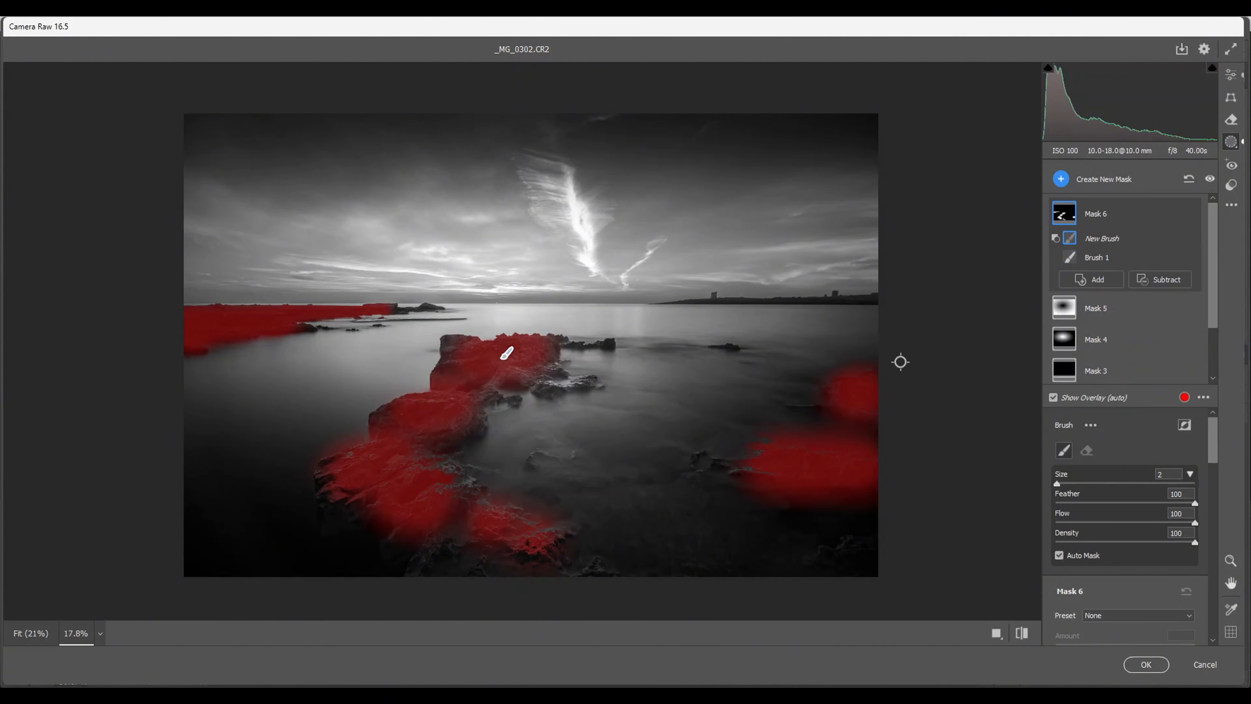
key("bracketright")
key("bracketright")
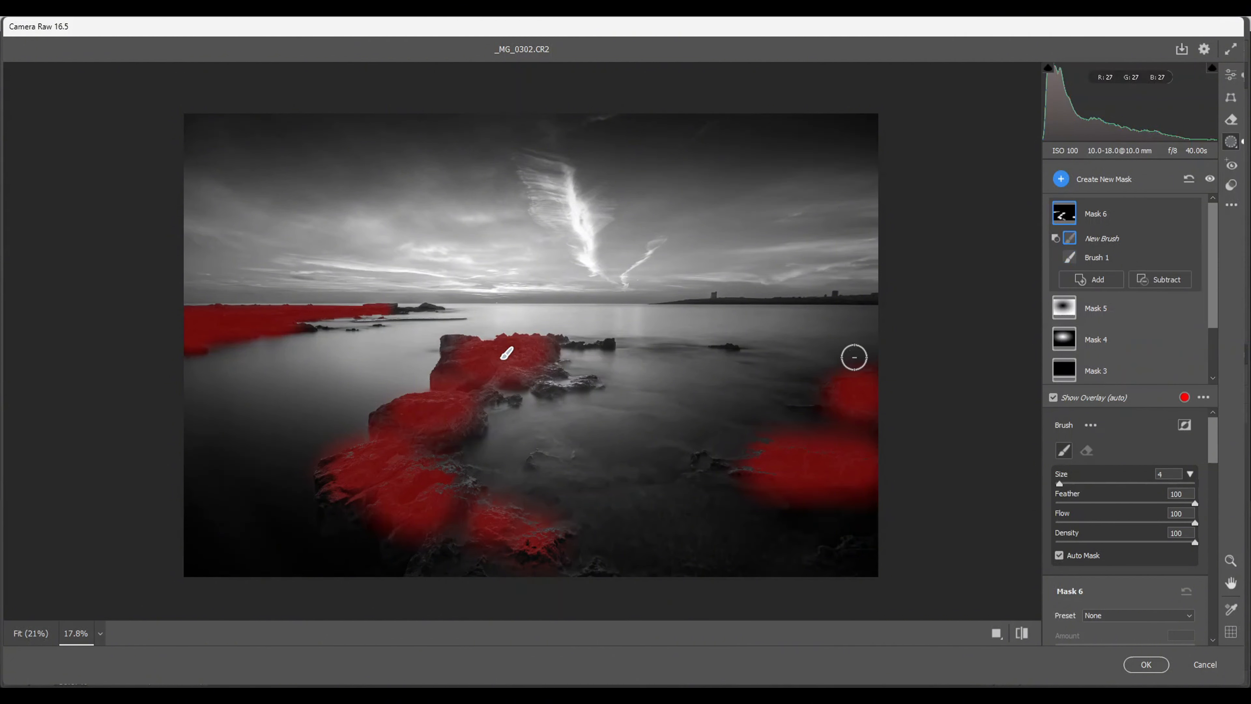
key("bracketright")
key("bracketright")
mouse_move(866, 351)
left_mouse_down()
mouse_move(824, 352)
mouse_move(882, 361)
mouse_move(868, 355)
left_mouse_up()
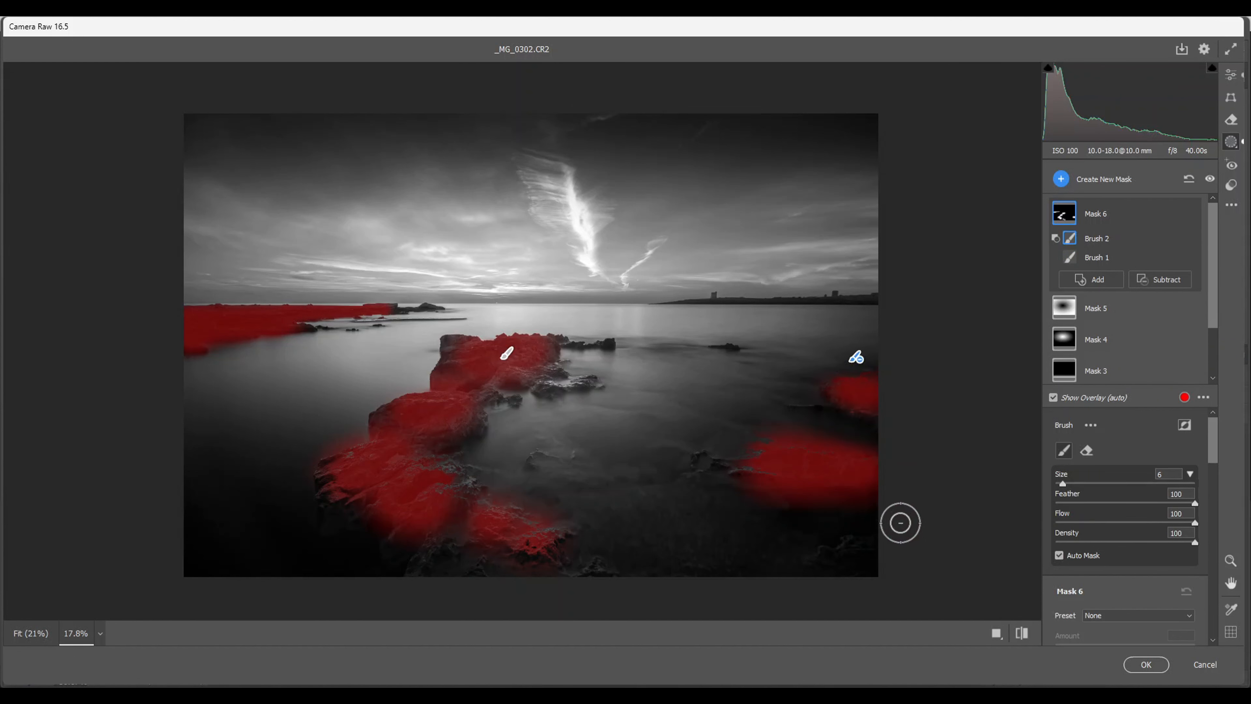
mouse_move(900, 522)
left_mouse_down()
mouse_move(882, 509)
mouse_move(733, 508)
left_mouse_up()
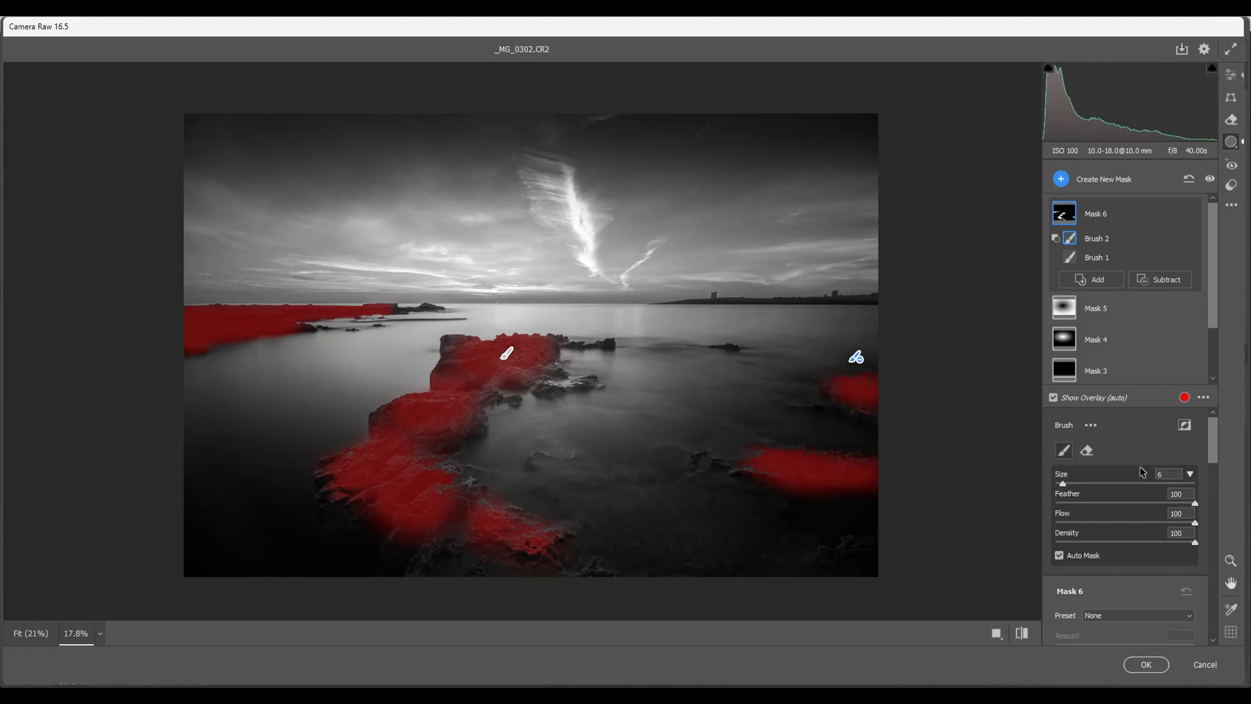
Step: Brighten the brushed rocks by setting the mask's Exposure to +0.60
scroll(1116, 472, "down", 3)
scroll(1116, 472, "down", 3)
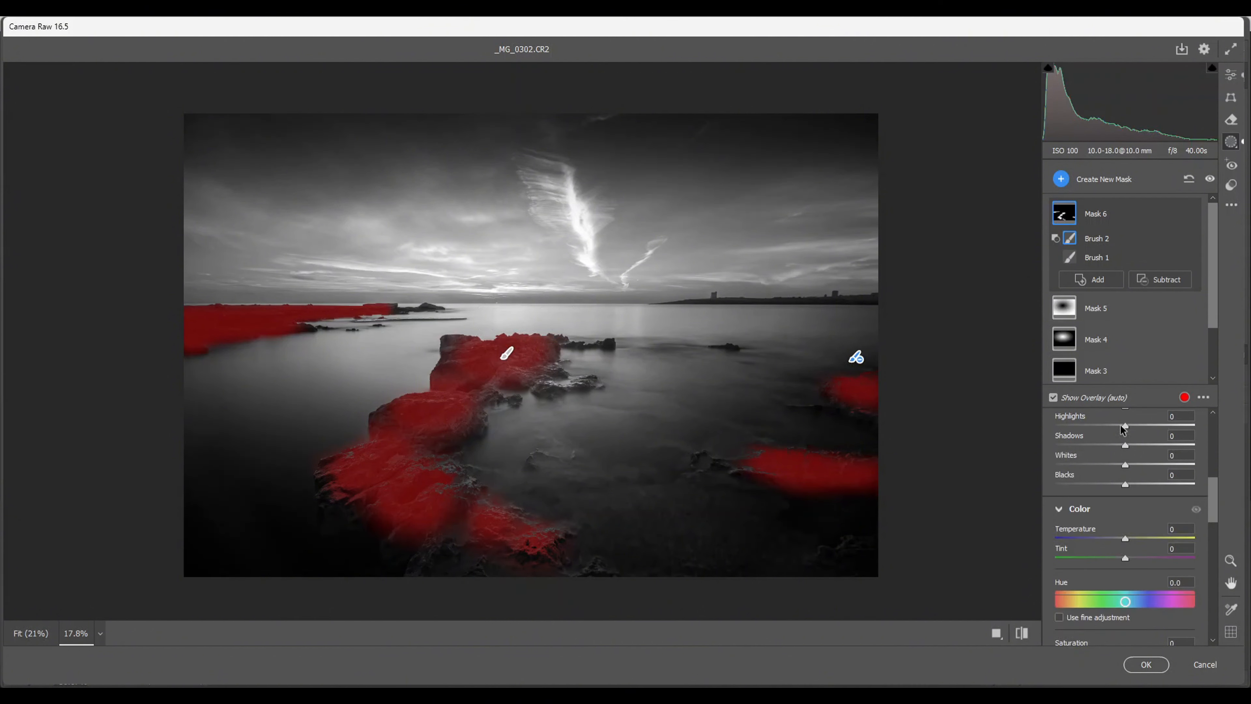
scroll(1115, 523, "up", 3)
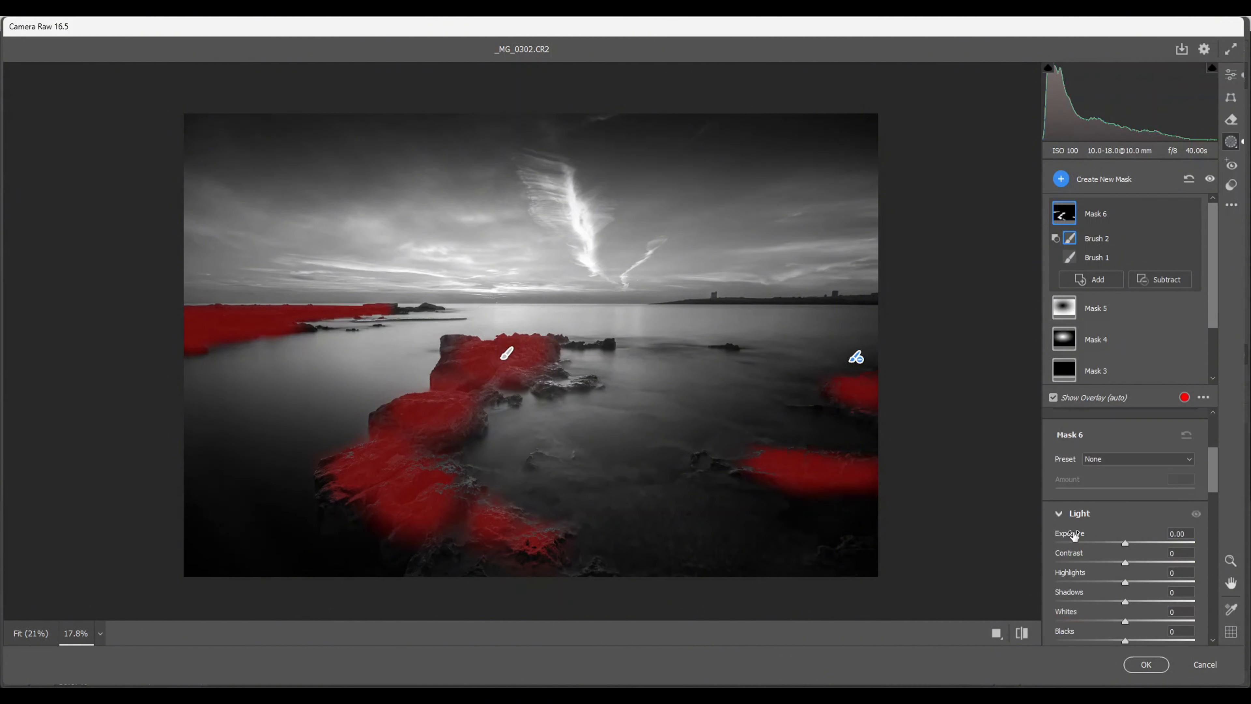
left_click(1126, 542)
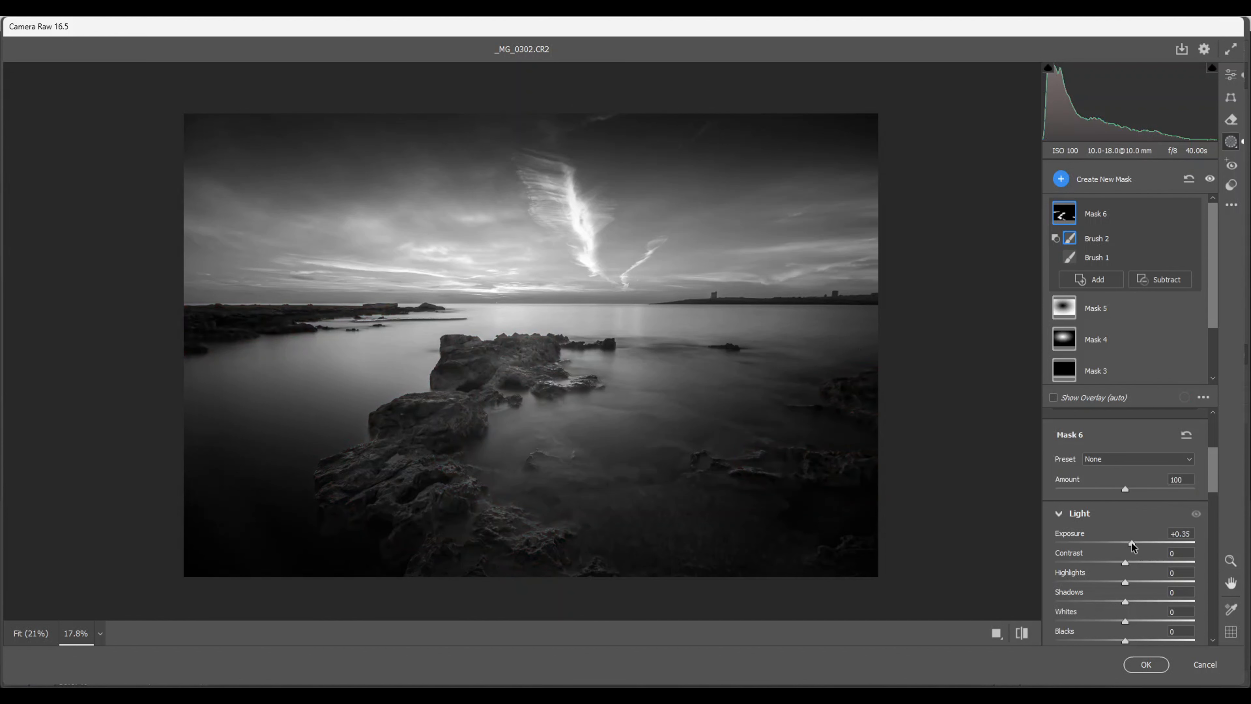
left_click_drag(1136, 543, 1137, 543)
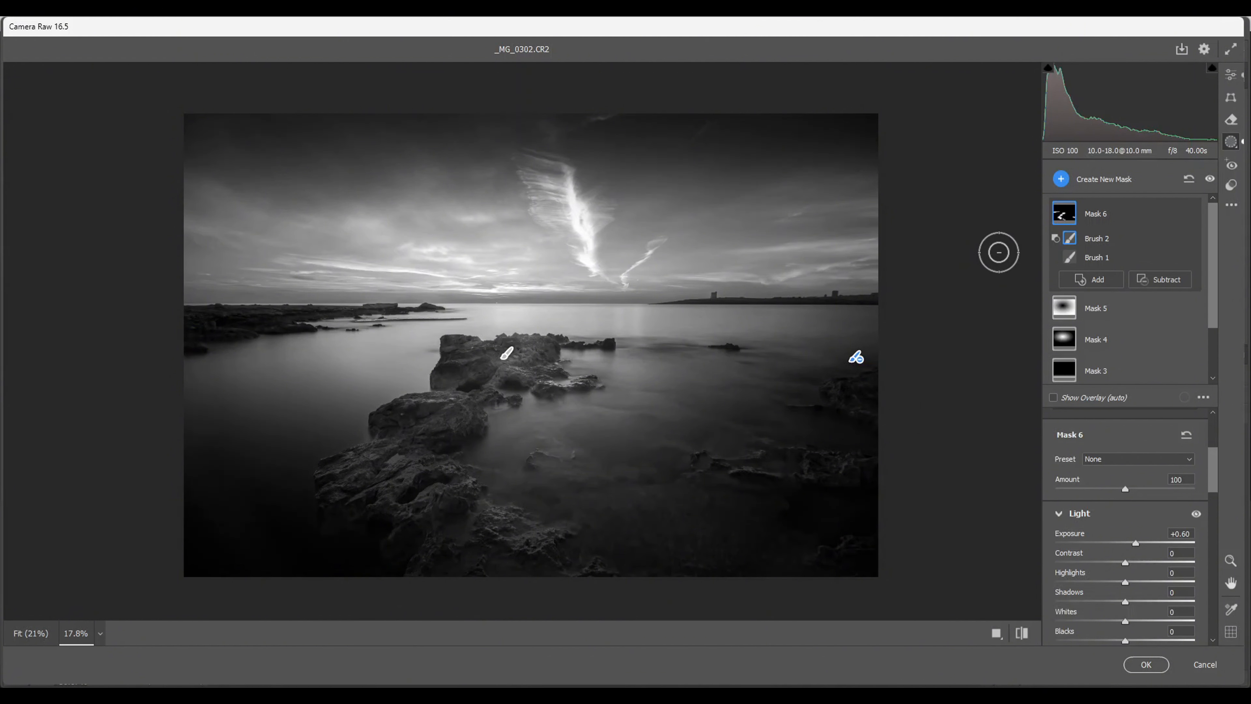
Step: Add a thin, wide radial gradient mask over the water just below the right-hand horizon, with Exposure at +0.10
left_click(1060, 181)
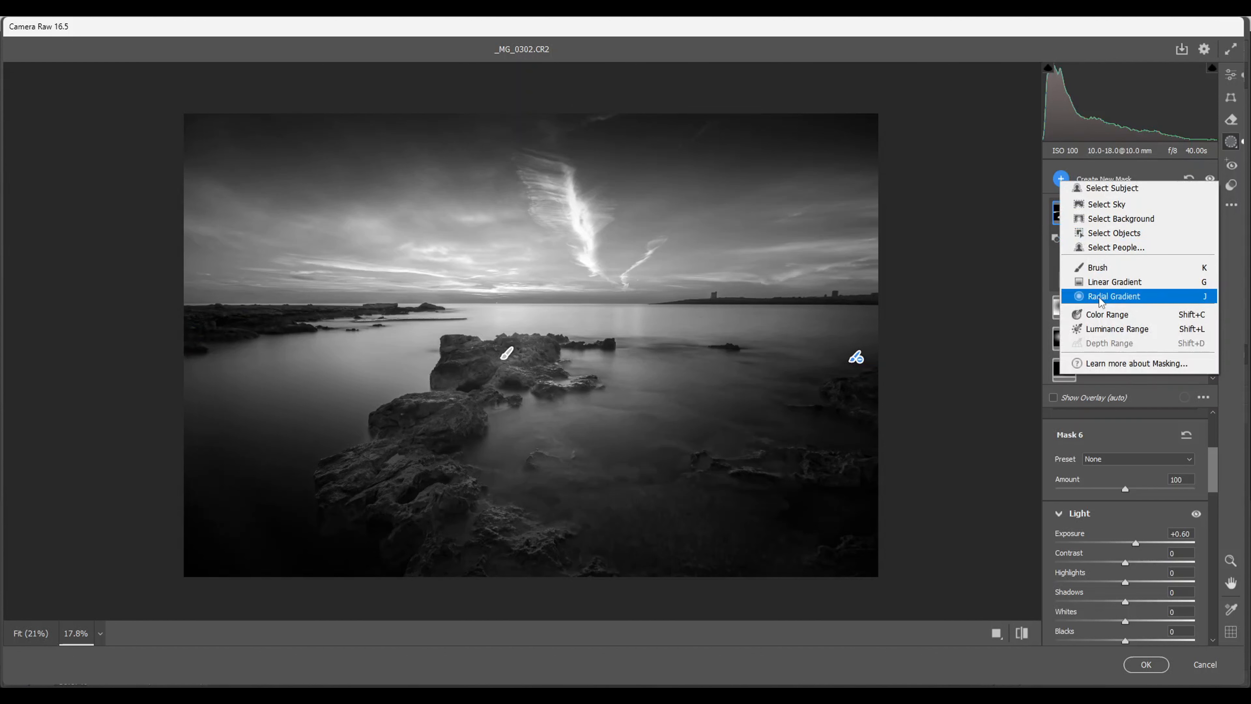
left_click(1107, 302)
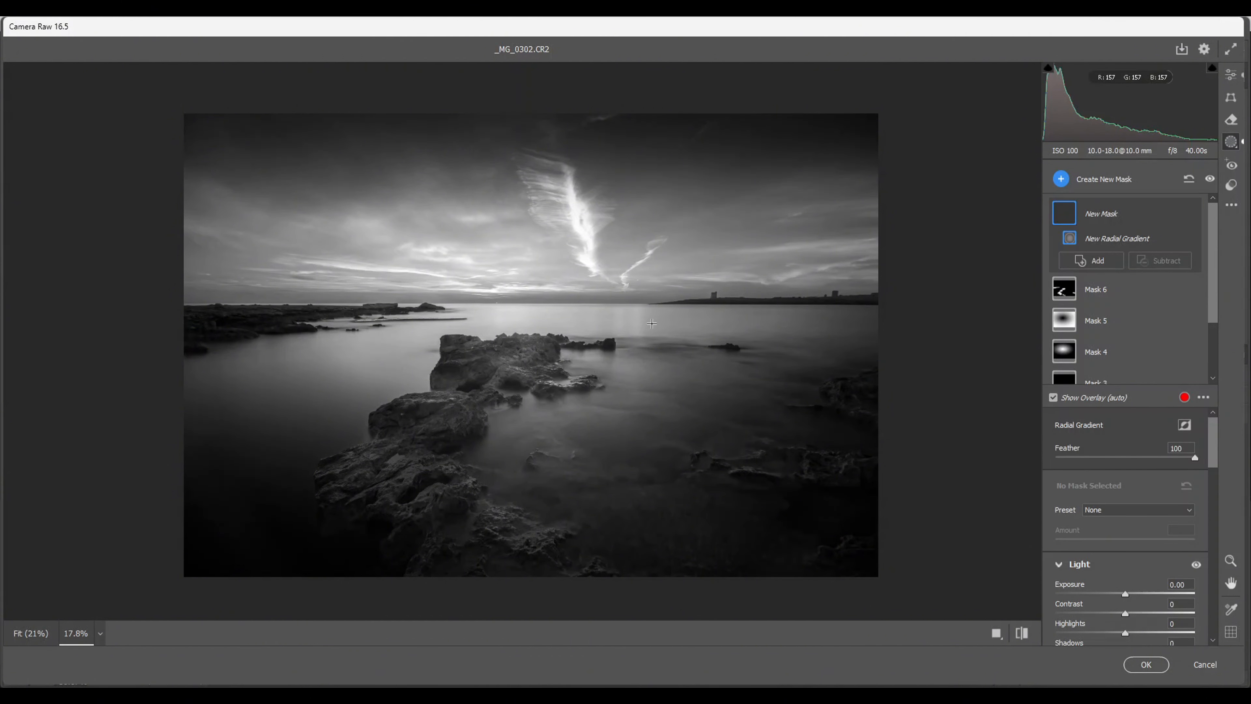
left_click_drag(652, 324, 790, 331)
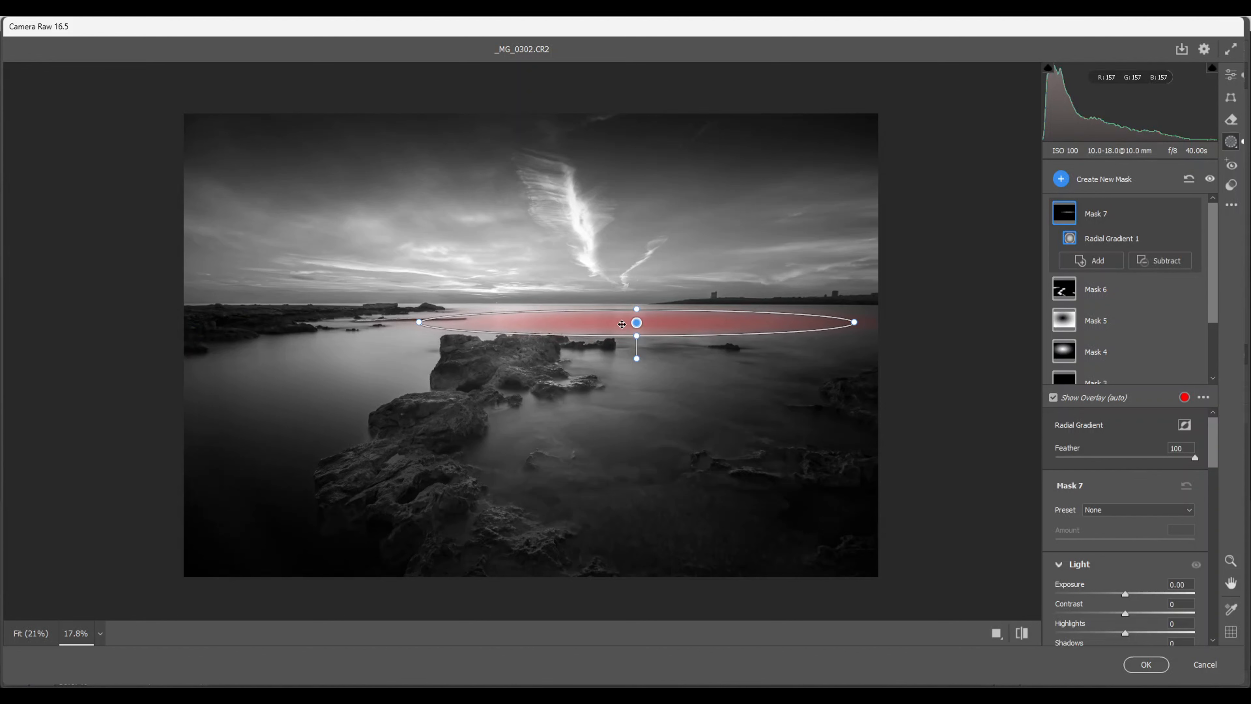
left_click_drag(640, 323, 733, 321)
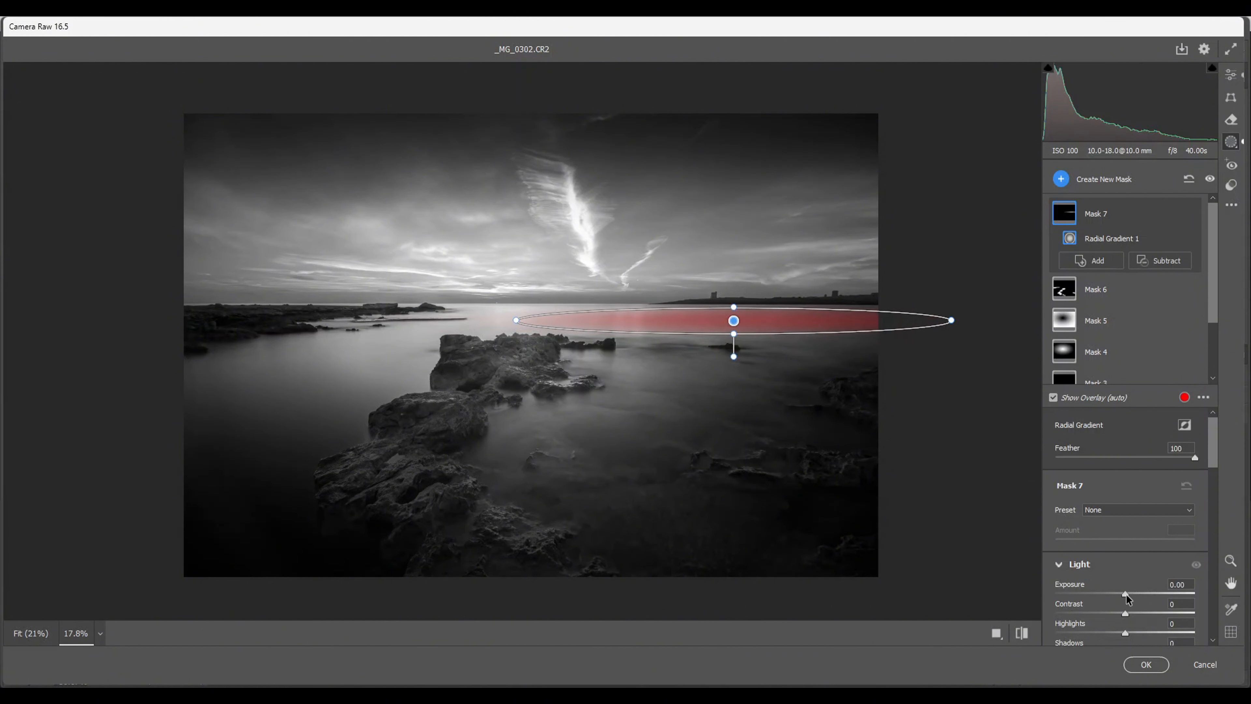
left_click_drag(1125, 595, 1127, 594)
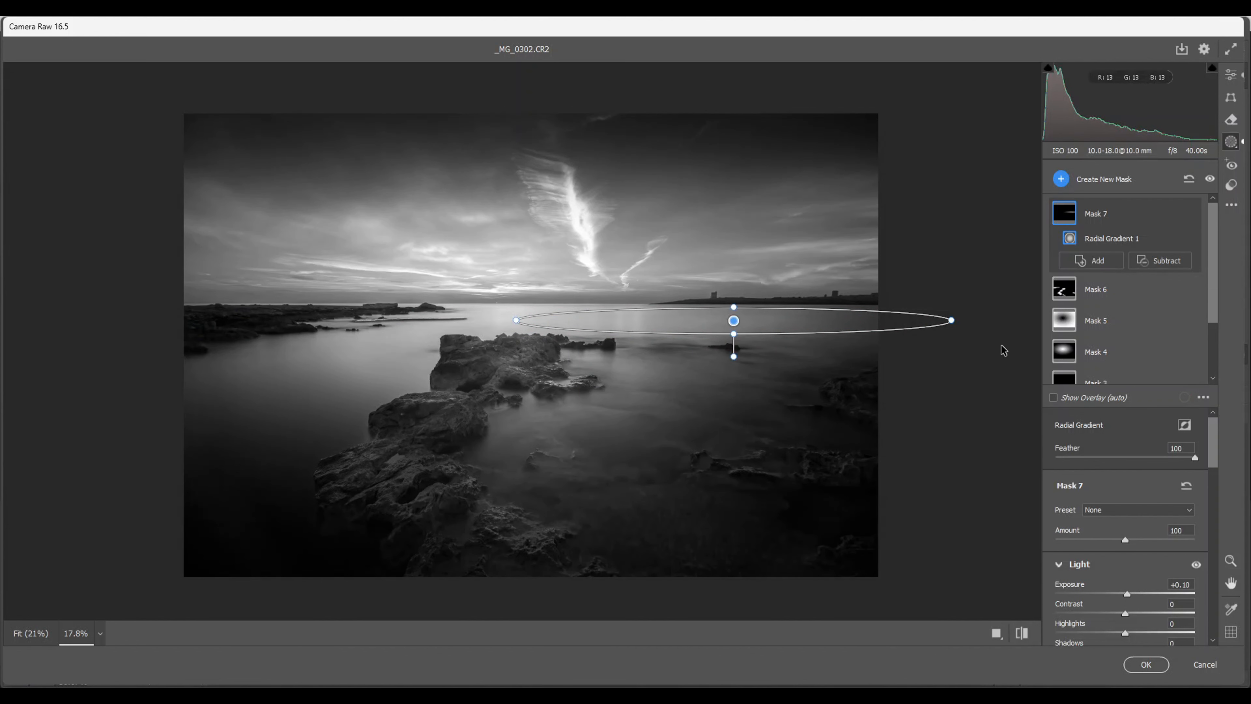
Step: Add a tilted oval radial gradient mask over the dark water right of the foreground rocks, with Exposure at +0.20
left_click(1060, 178)
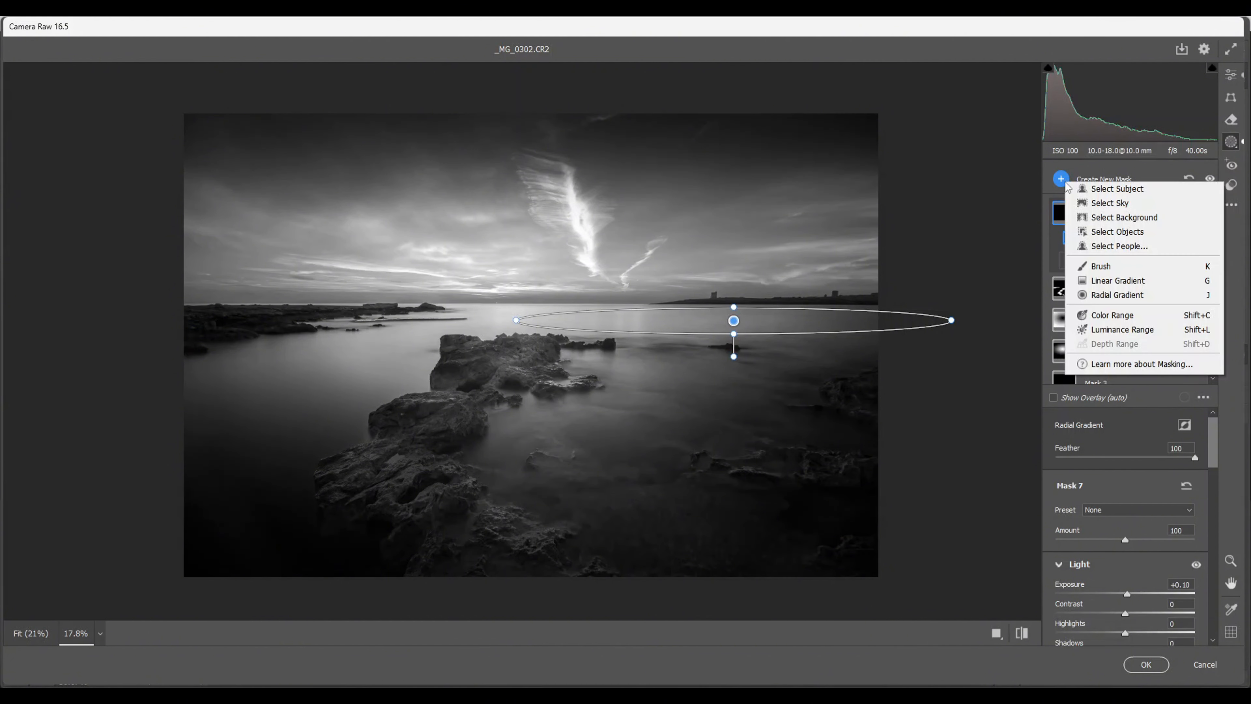
left_click(1101, 298)
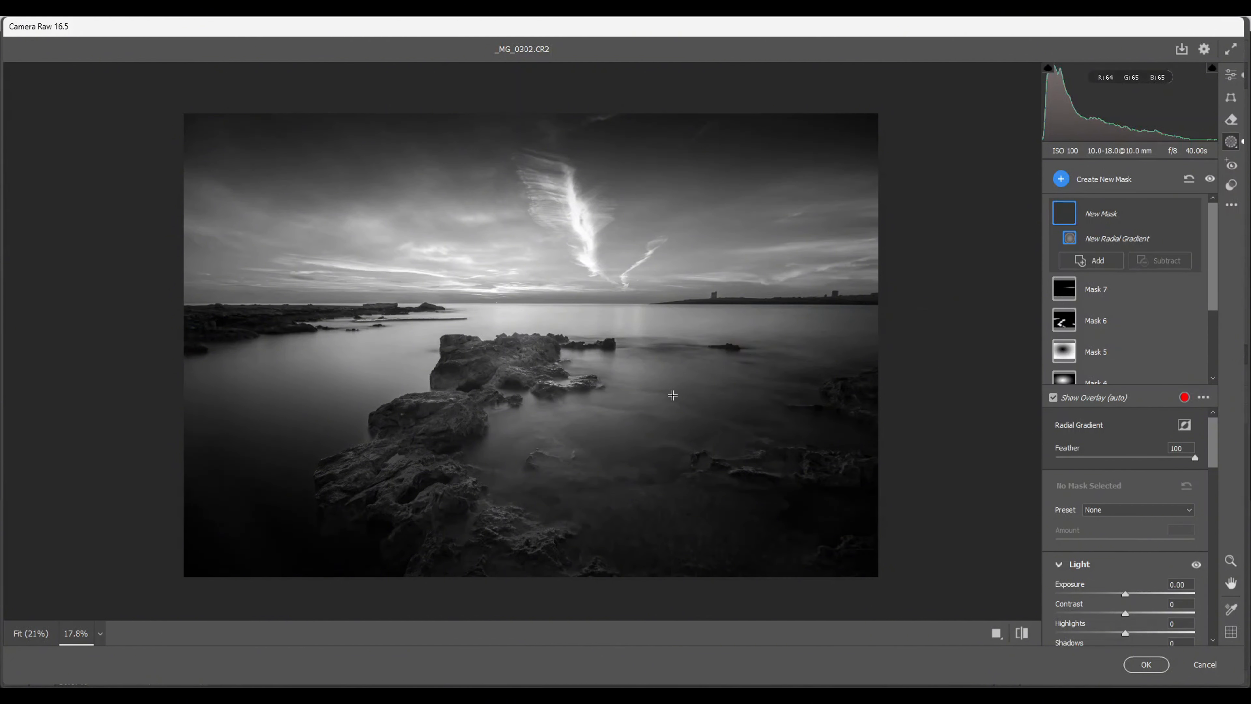
left_click_drag(673, 395, 567, 461)
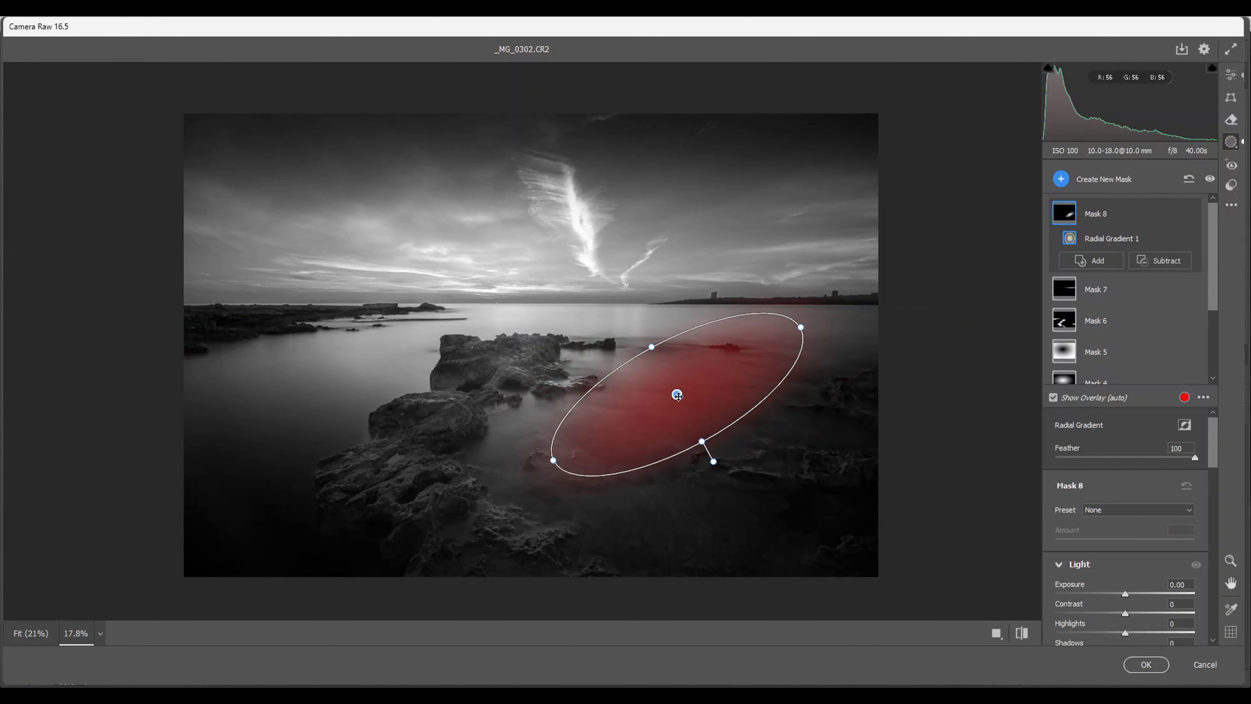
left_click_drag(677, 395, 630, 413)
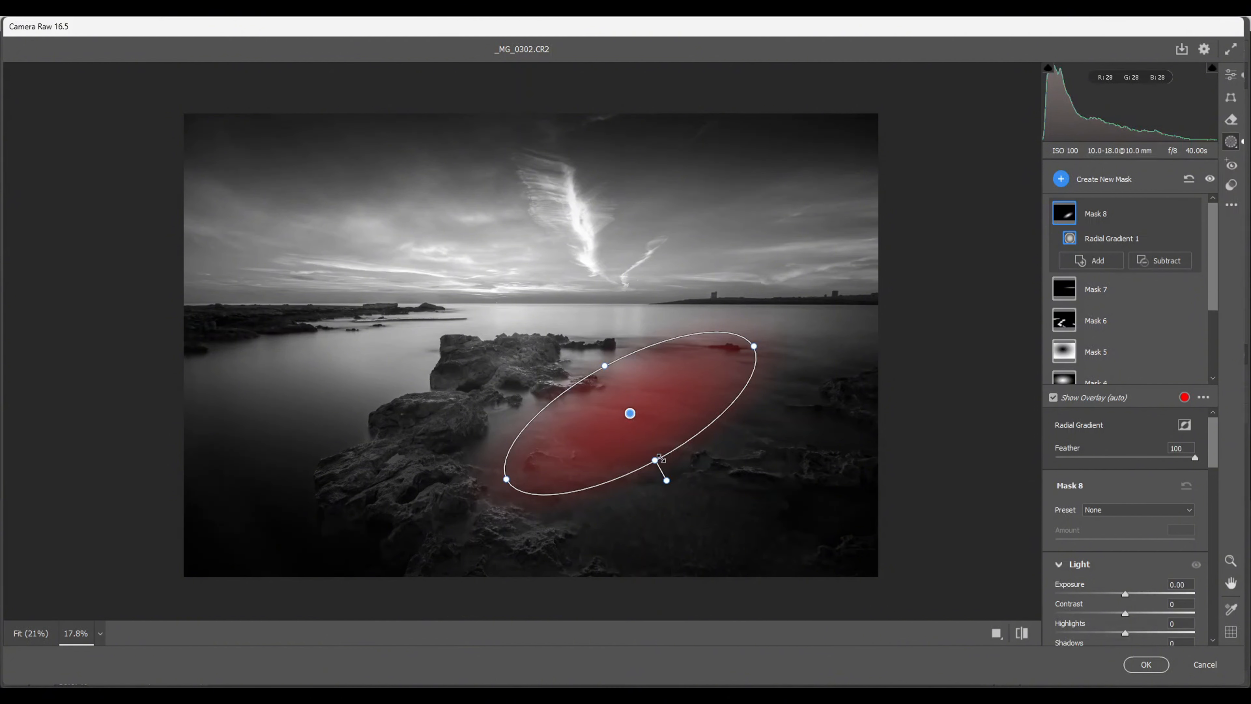
left_click_drag(655, 459, 666, 478)
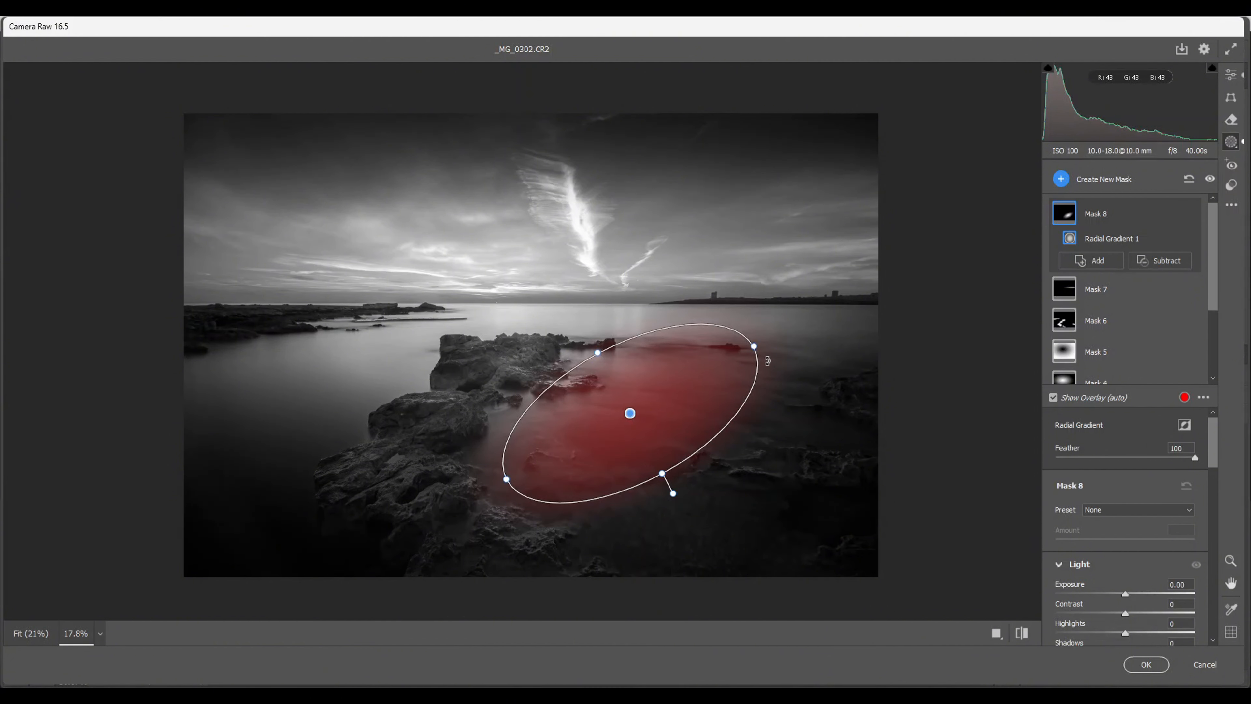
left_click_drag(768, 363, 758, 387)
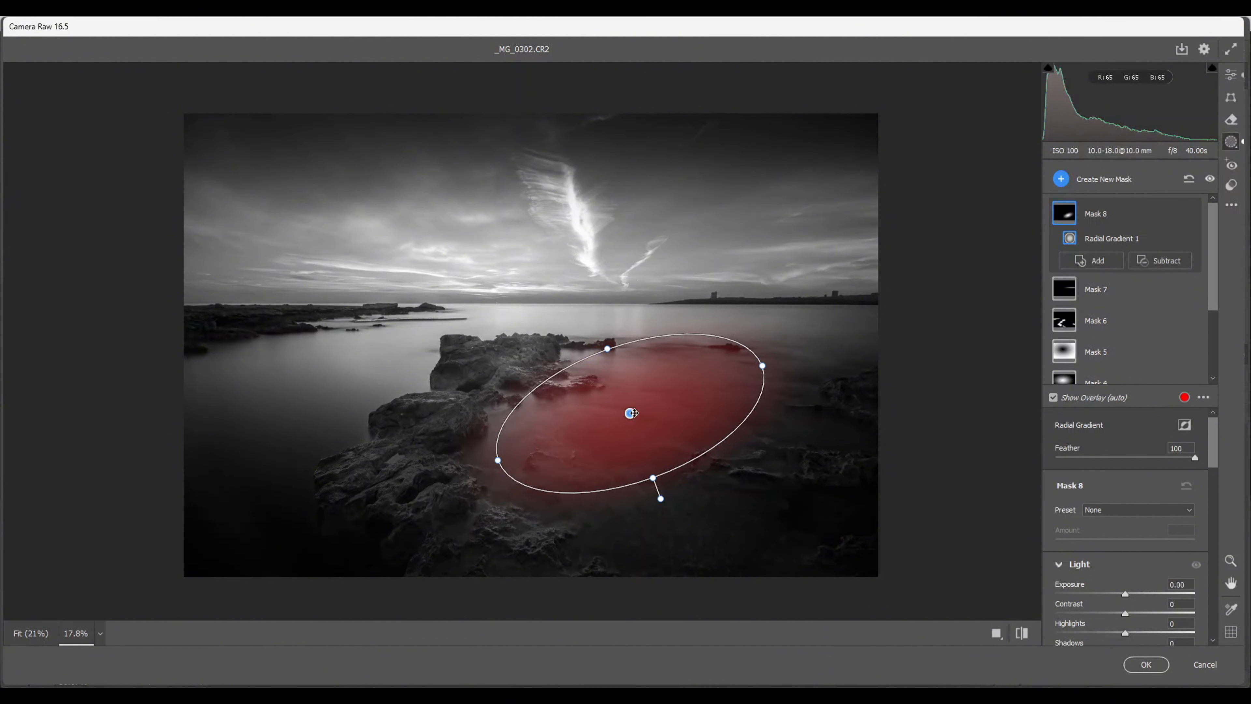
left_click_drag(632, 412, 647, 421)
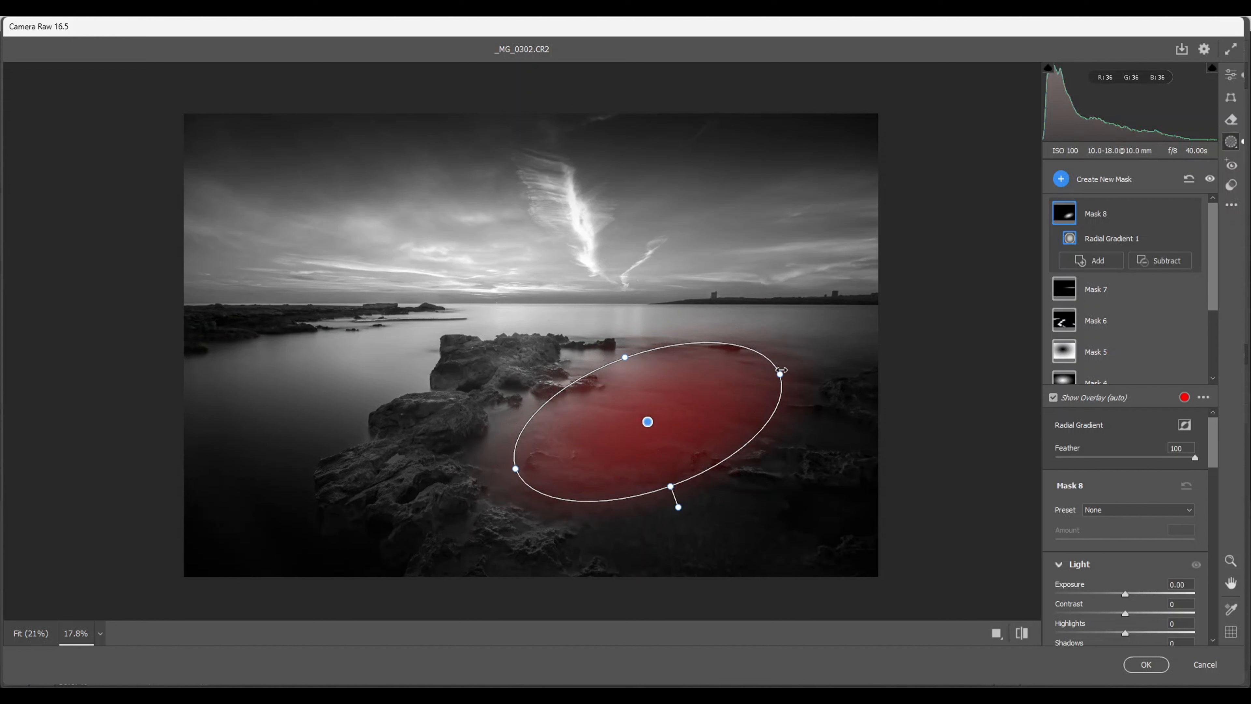
left_click_drag(780, 375, 801, 366)
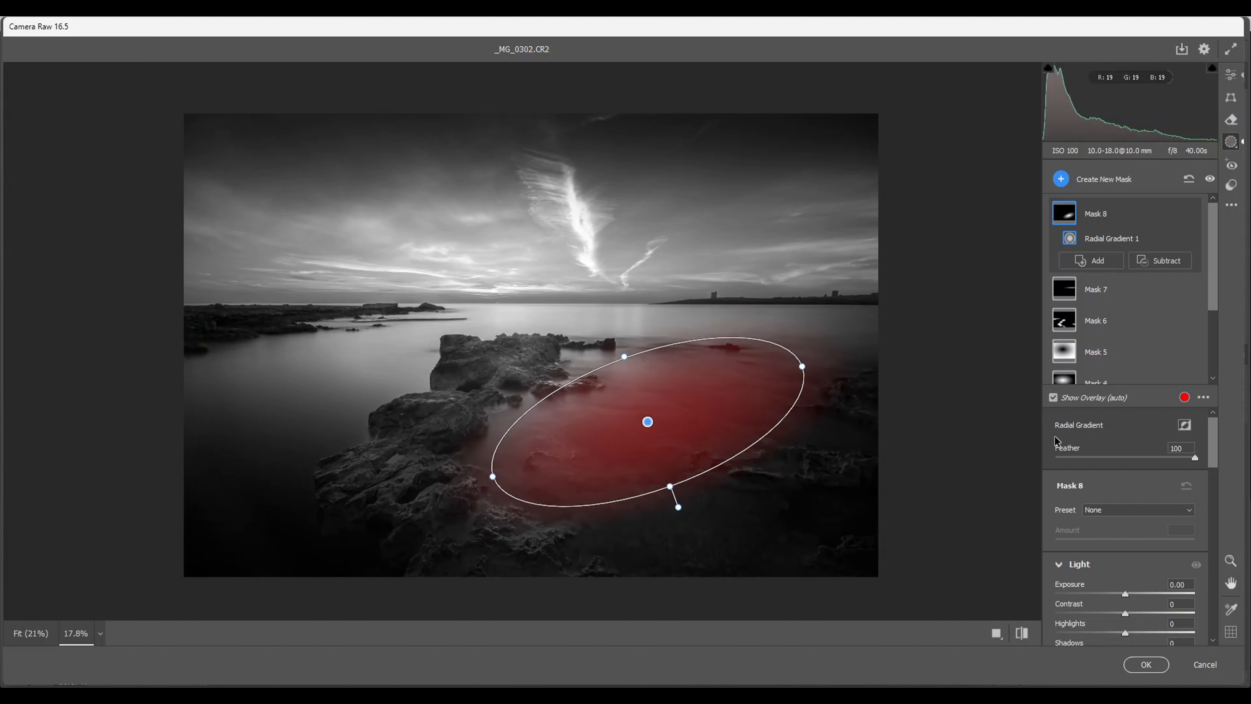
left_click(1127, 597)
left_click_drag(1126, 597, 1130, 598)
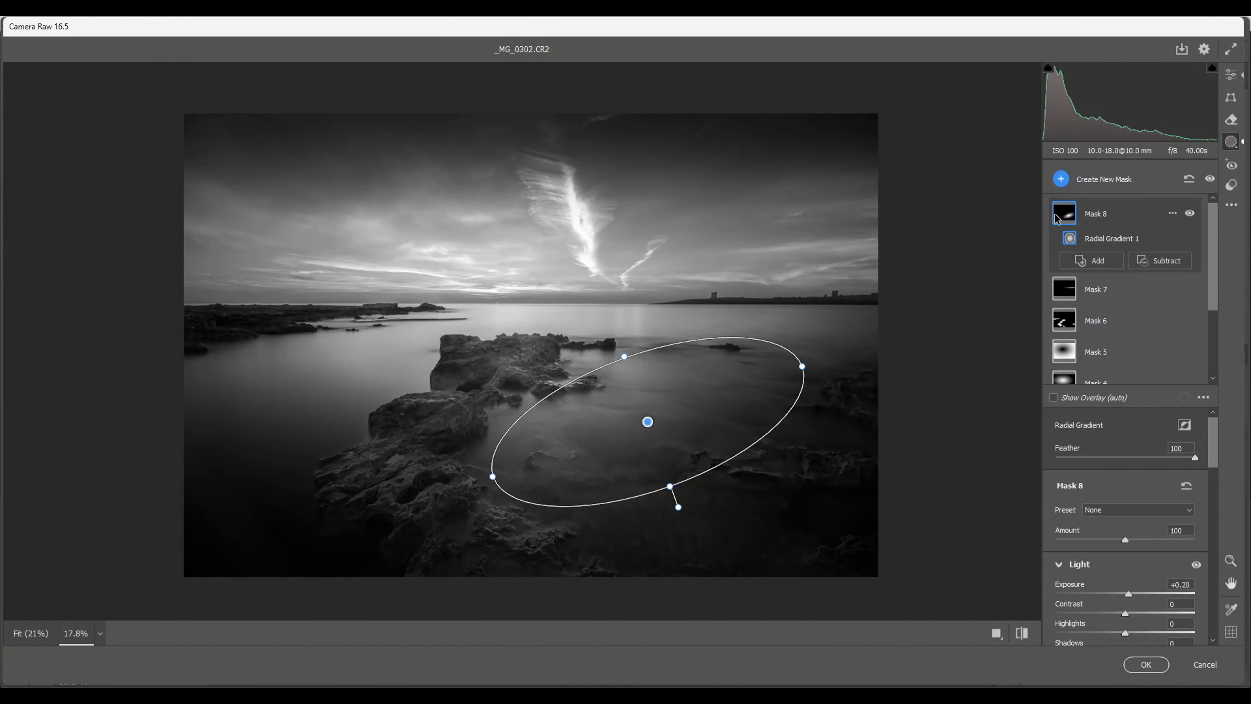
Step: Paint a new brush mask over the central foreground rocks with a size 6 brush and Auto Mask on
left_click(1060, 179)
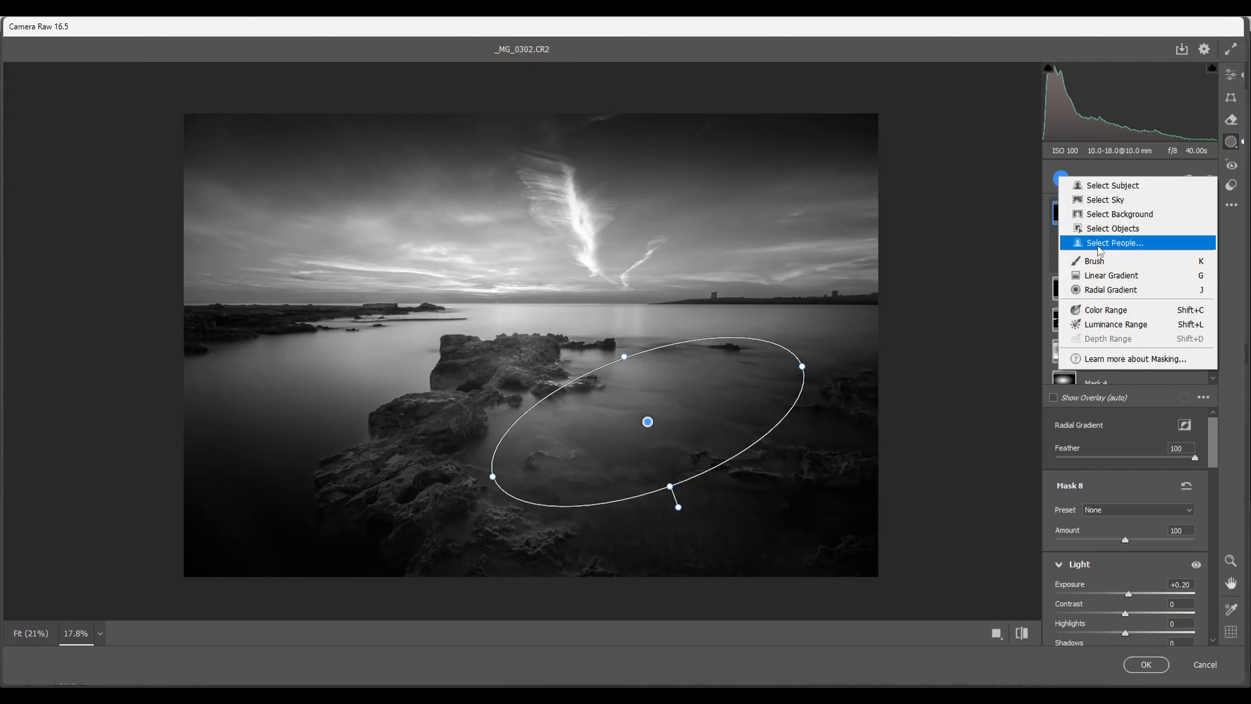
left_click(1091, 266)
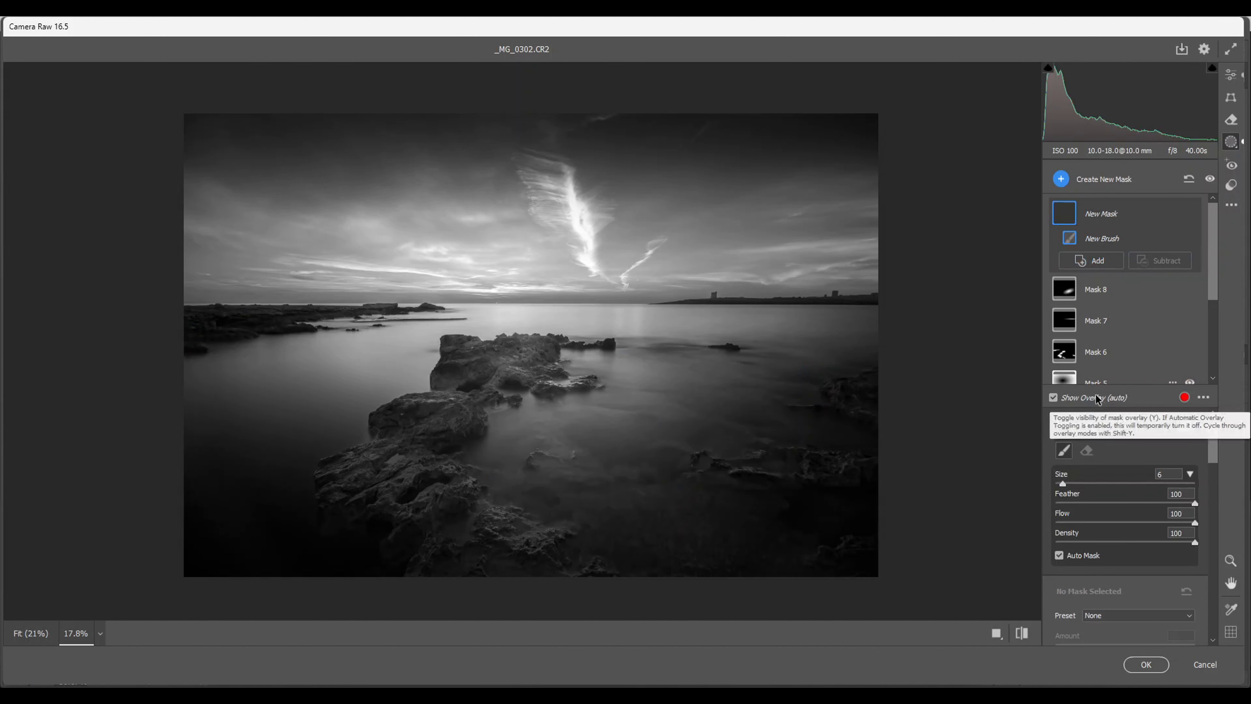
mouse_move(522, 354)
left_mouse_down()
mouse_move(494, 360)
mouse_move(452, 406)
mouse_move(412, 417)
mouse_move(399, 453)
mouse_move(367, 475)
mouse_move(434, 489)
mouse_move(502, 531)
left_mouse_up()
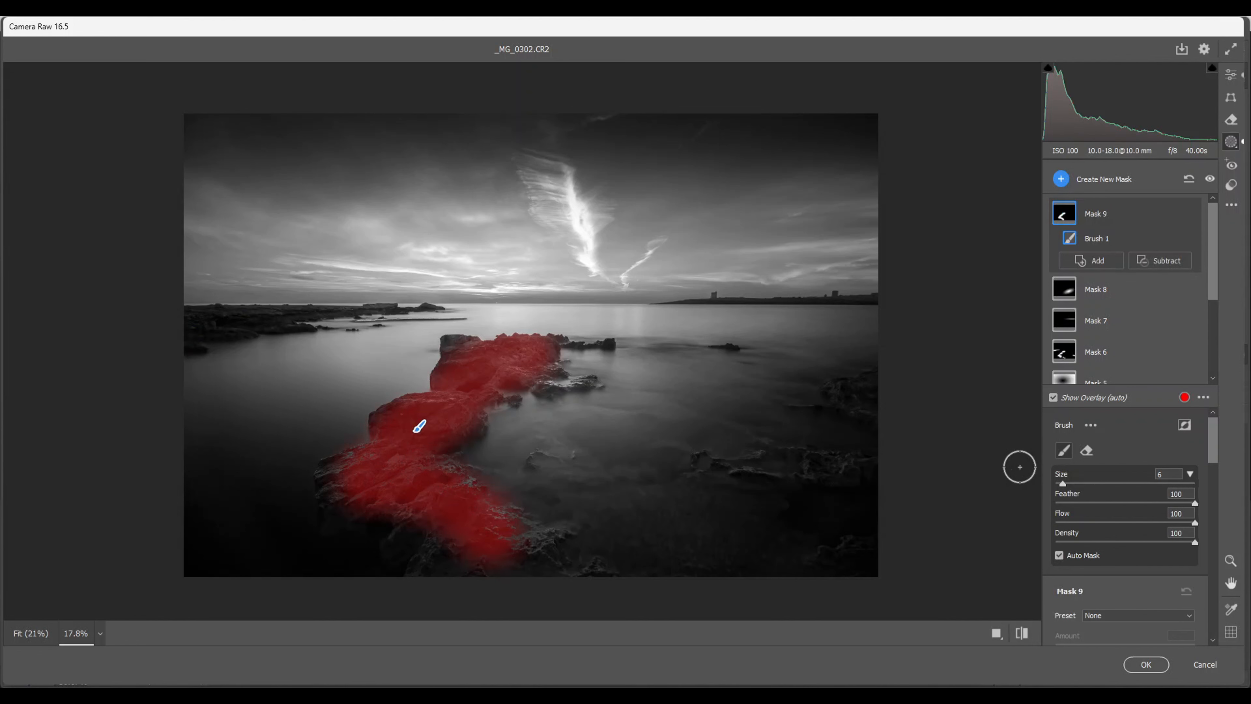
Step: Bring out the brushed rocks' detail by setting the mask's Texture to +21, Clarity to +7 and Sharpness to +40
scroll(1106, 475, "down", 3)
scroll(1124, 478, "down", 5)
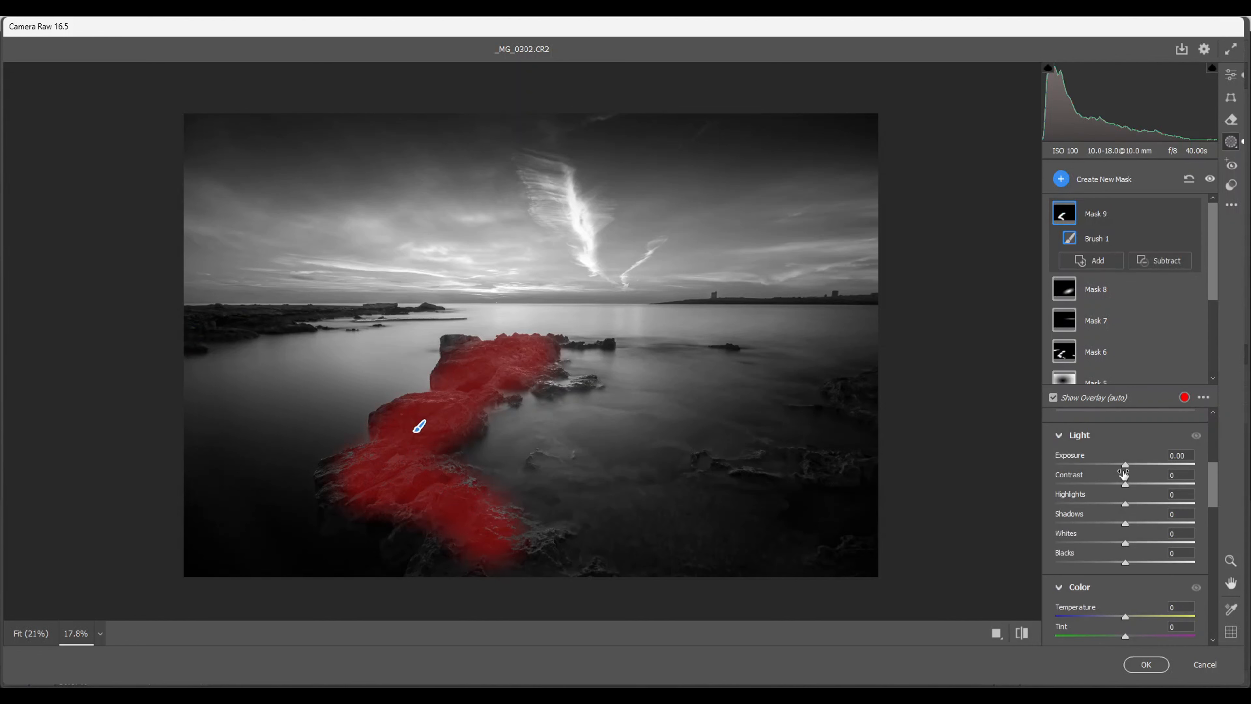
scroll(1124, 480, "down", 2)
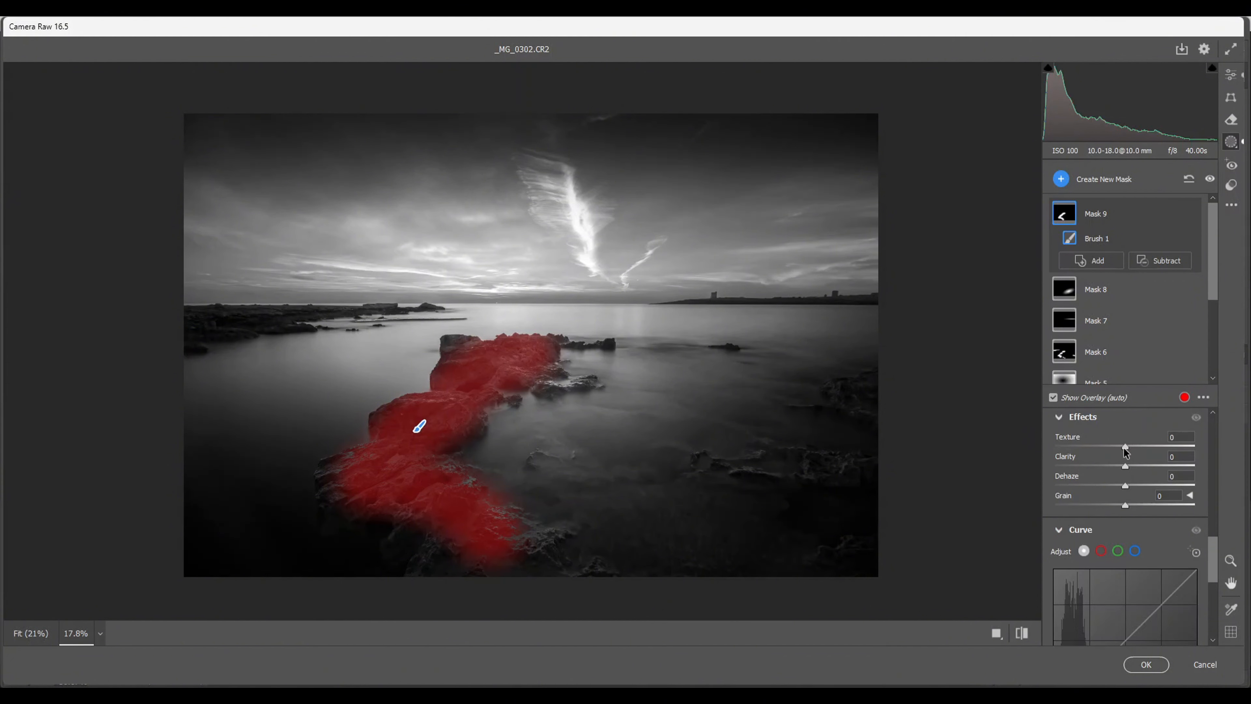
mouse_move(1125, 448)
left_mouse_down()
mouse_move(1141, 449)
mouse_move(1129, 466)
left_mouse_up()
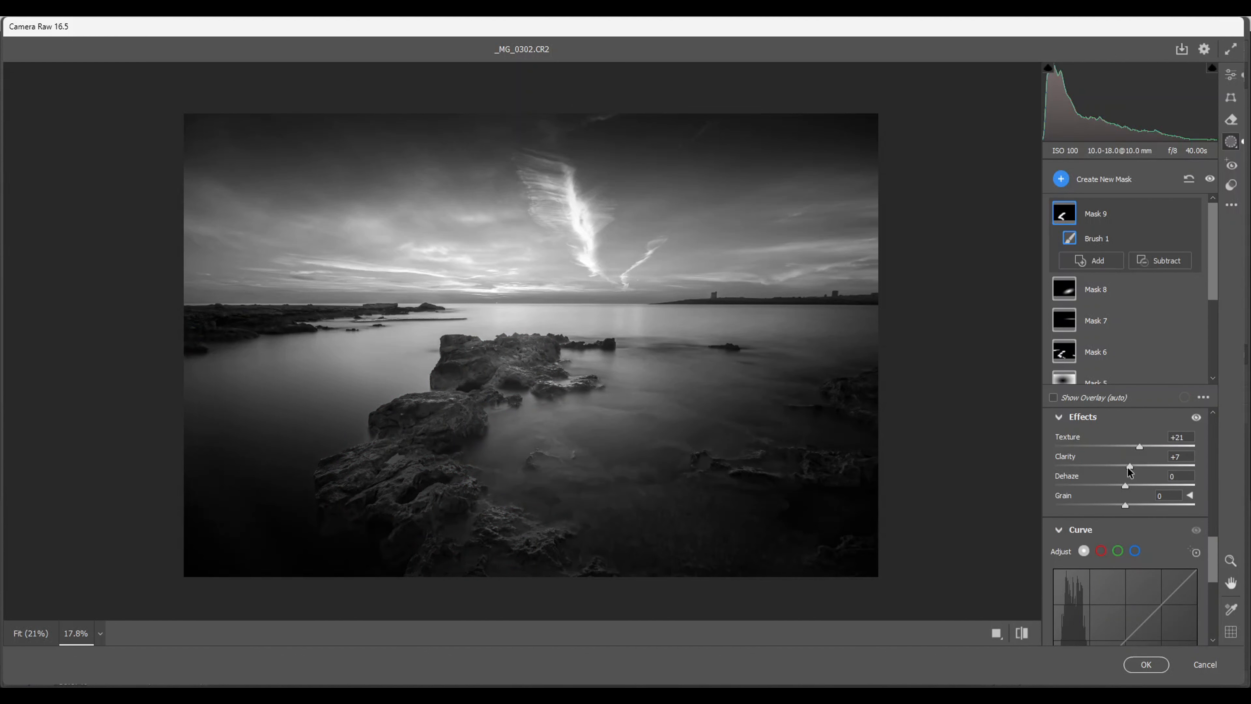
scroll(1128, 472, "down", 6)
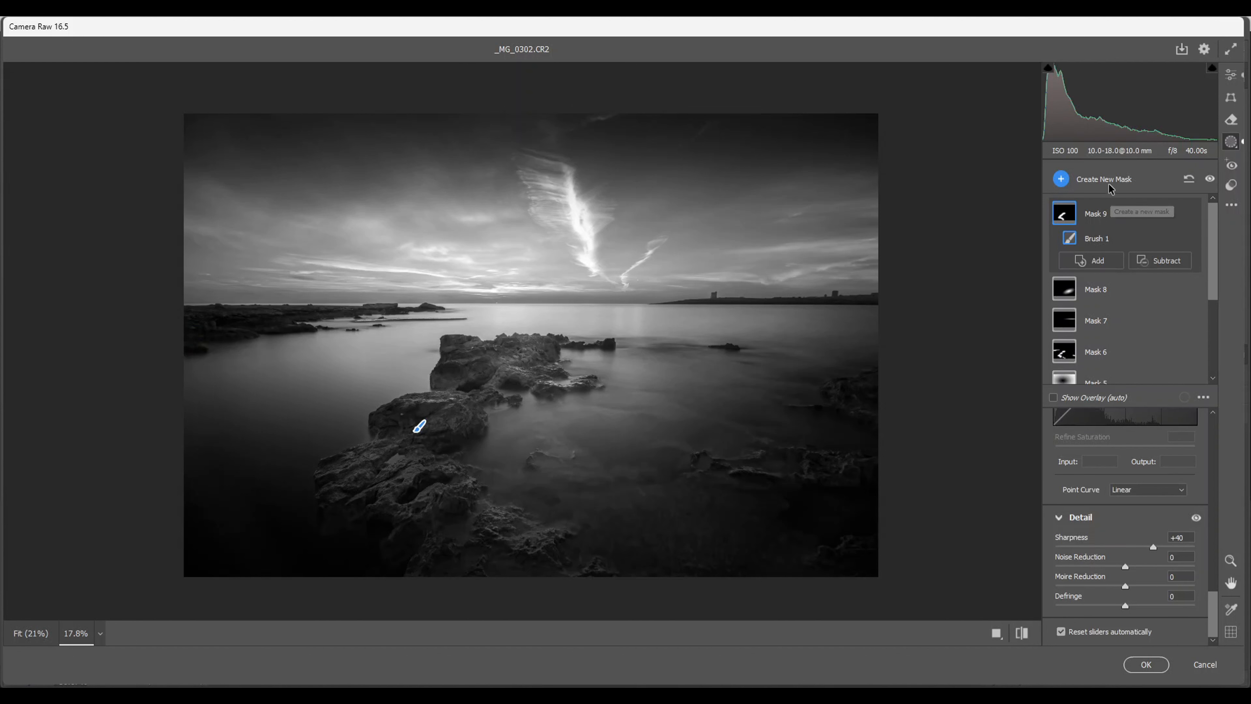
Step: Leave masking for the general edit settings and apply the Camera Raw adjustments, returning to the Photoshop document
left_click(1232, 76)
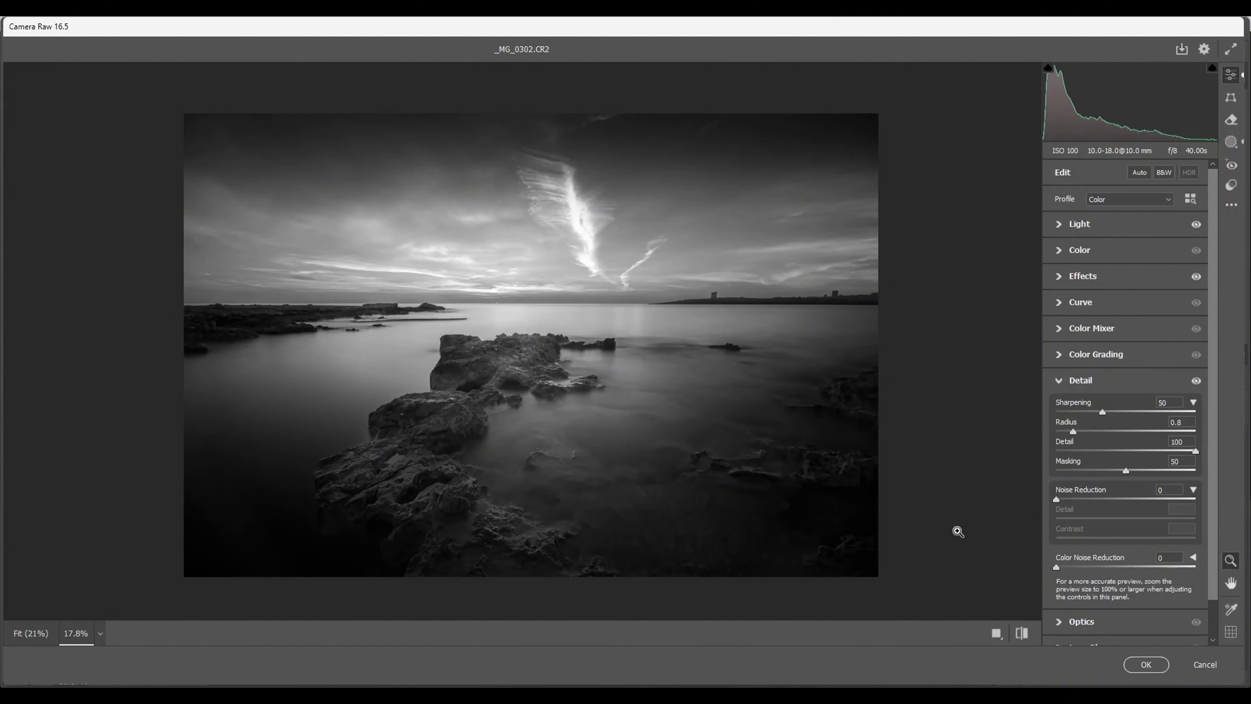
left_click(1136, 666)
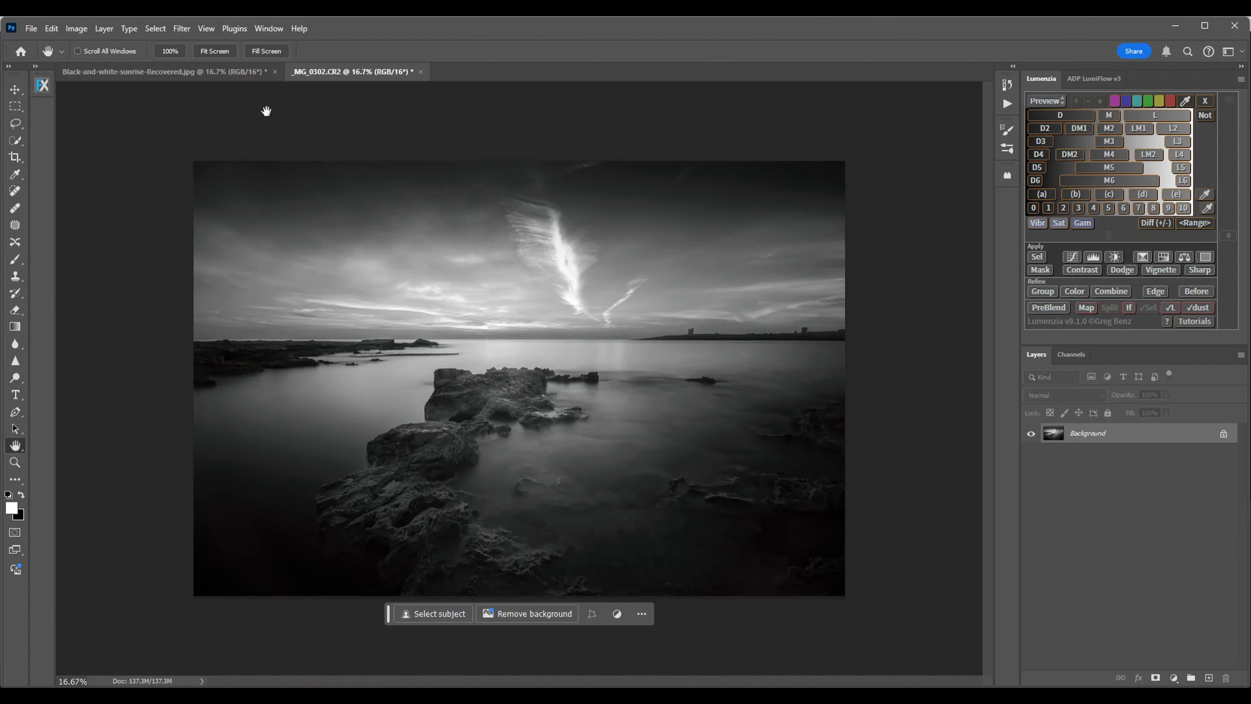
Step: Compare the edited _MG_0302.CR2 with Black-and-white-sunrise-Recovered.jpg by switching between the two open documents, ending on _MG_0302.CR2
left_click(179, 74)
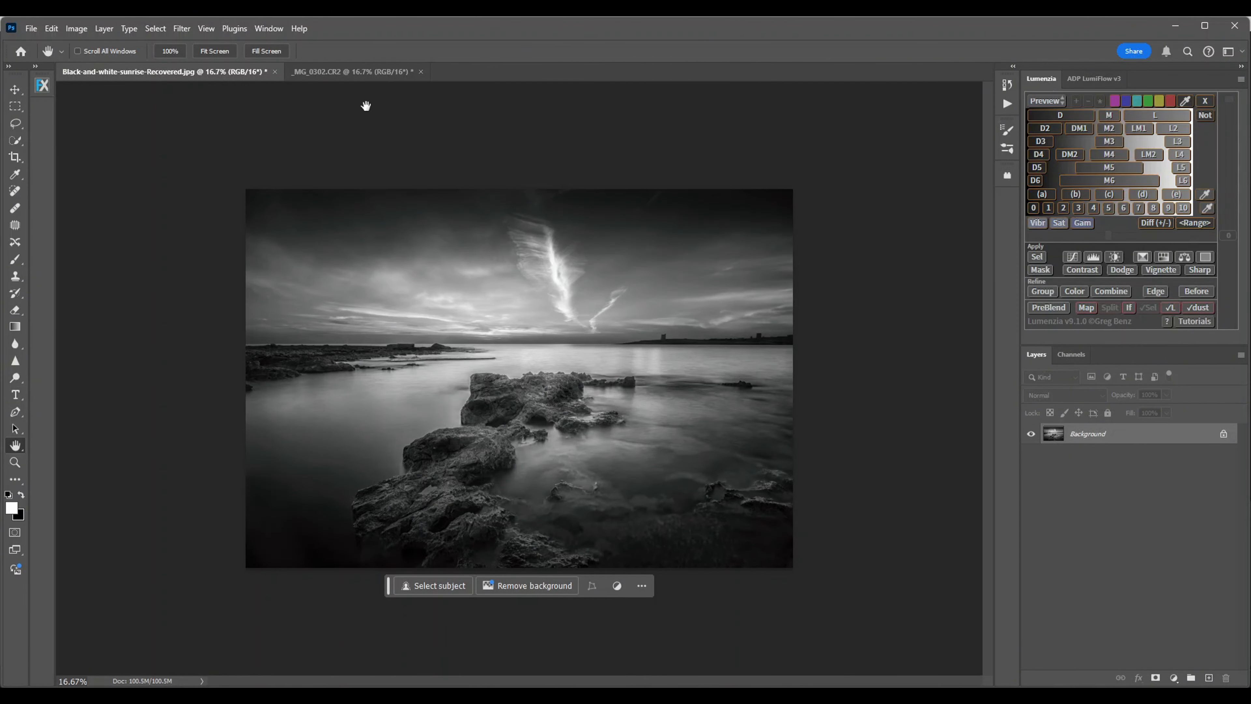
left_click(359, 82)
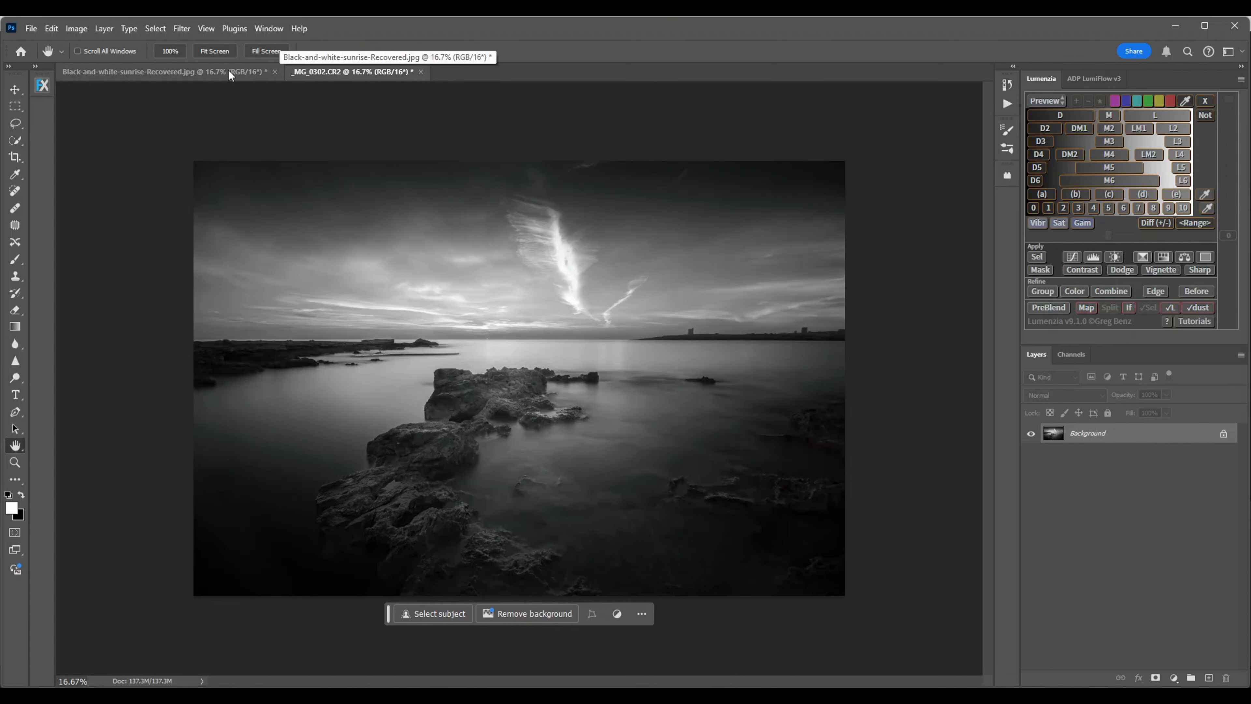
left_click(227, 69)
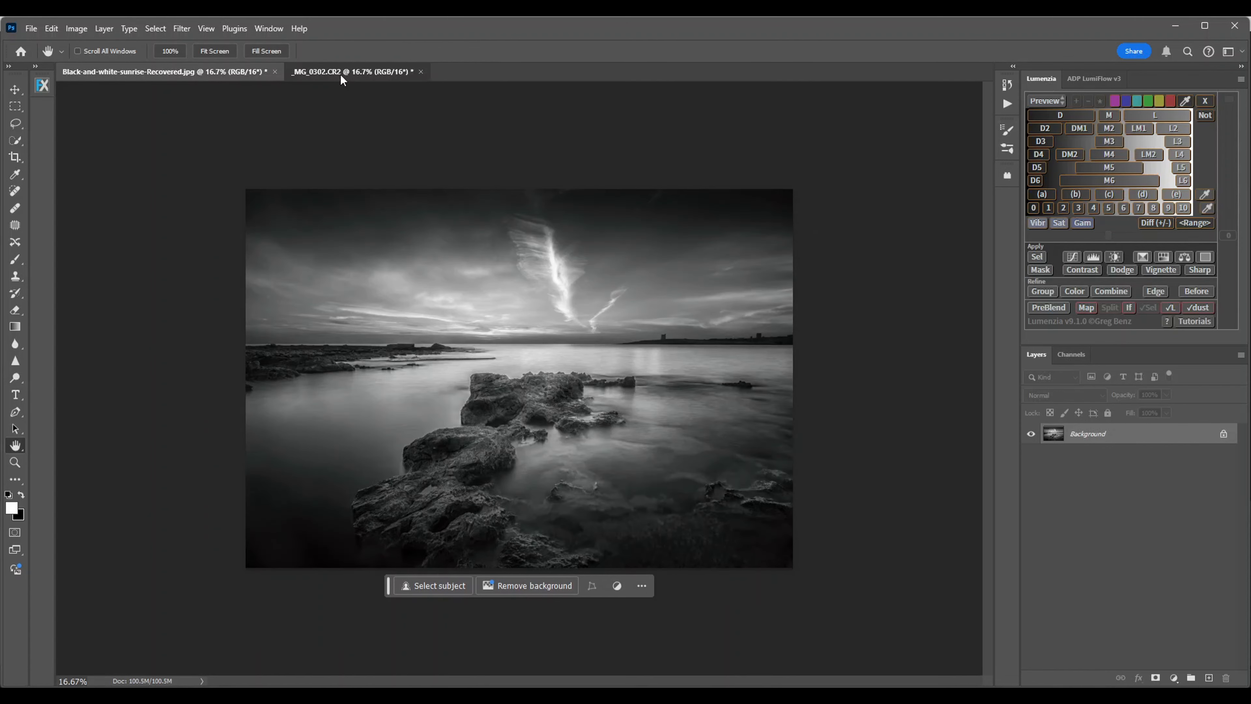
left_click(340, 74)
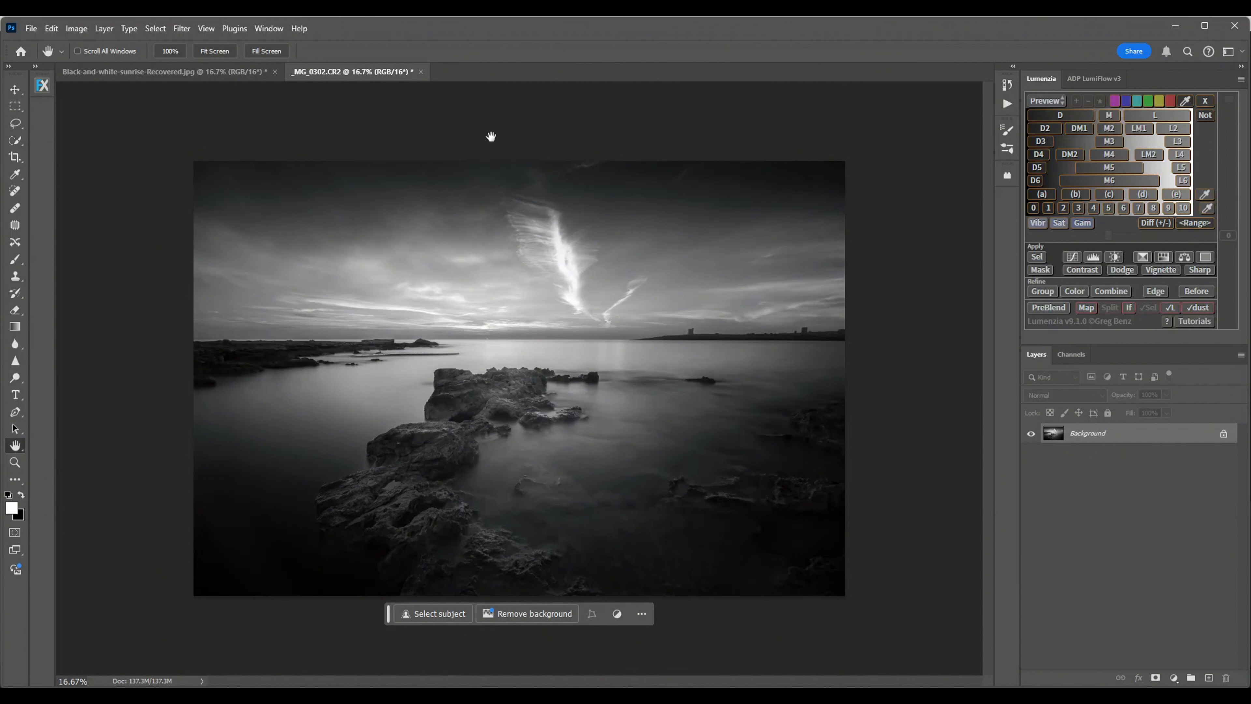